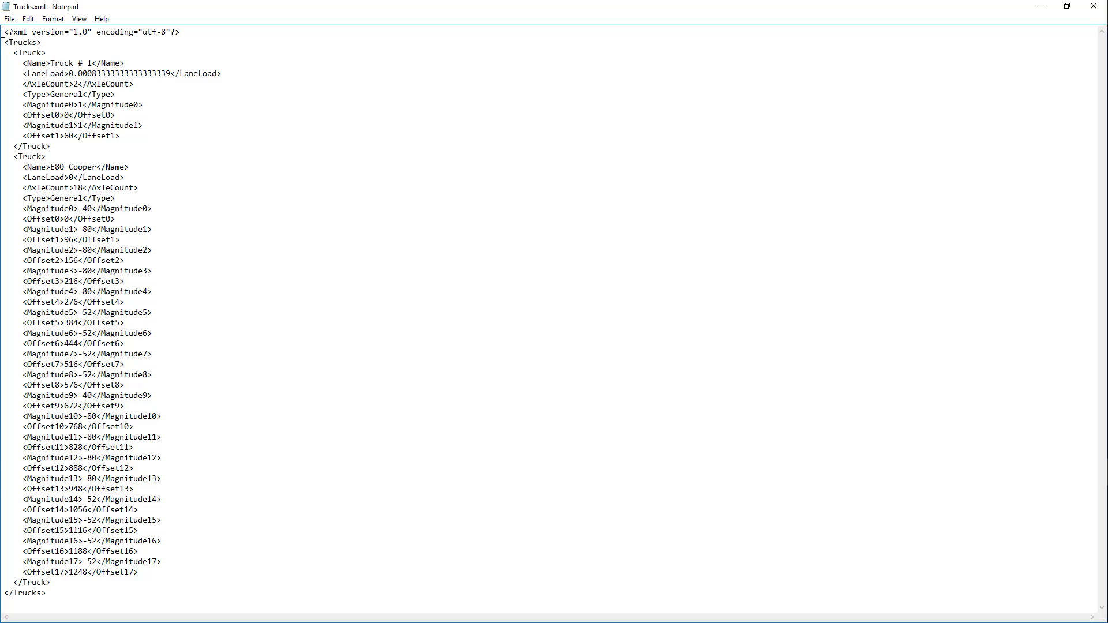
pyautogui.moveTo(2, 31); pyautogui.dragTo(198, 31)
pyautogui.click(198, 62)
pyautogui.moveTo(3, 44); pyautogui.dragTo(54, 42)
pyautogui.moveTo(5, 592); pyautogui.dragTo(63, 593)
pyautogui.click(280, 425)
pyautogui.moveTo(12, 52); pyautogui.dragTo(47, 53)
pyautogui.moveTo(13, 145); pyautogui.dragTo(58, 144)
pyautogui.moveTo(24, 63); pyautogui.dragTo(130, 64)
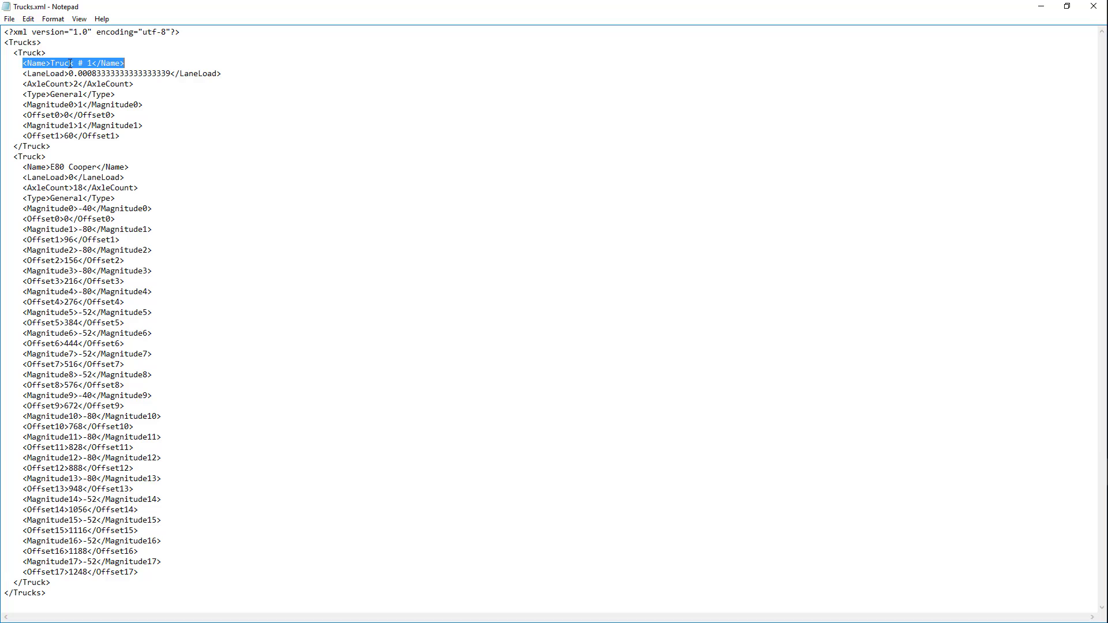
pyautogui.click(127, 62)
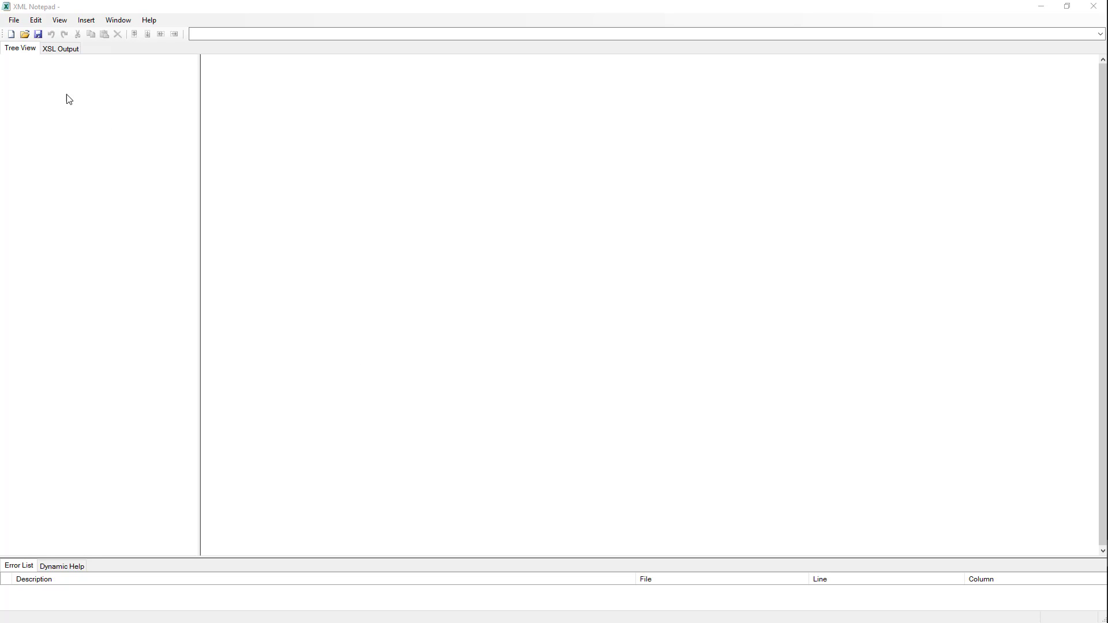
# Open Trucks.xml from the Moving Load Trucks folder in XML Notepad.
pyautogui.click(15, 22)
pyautogui.click(31, 49)
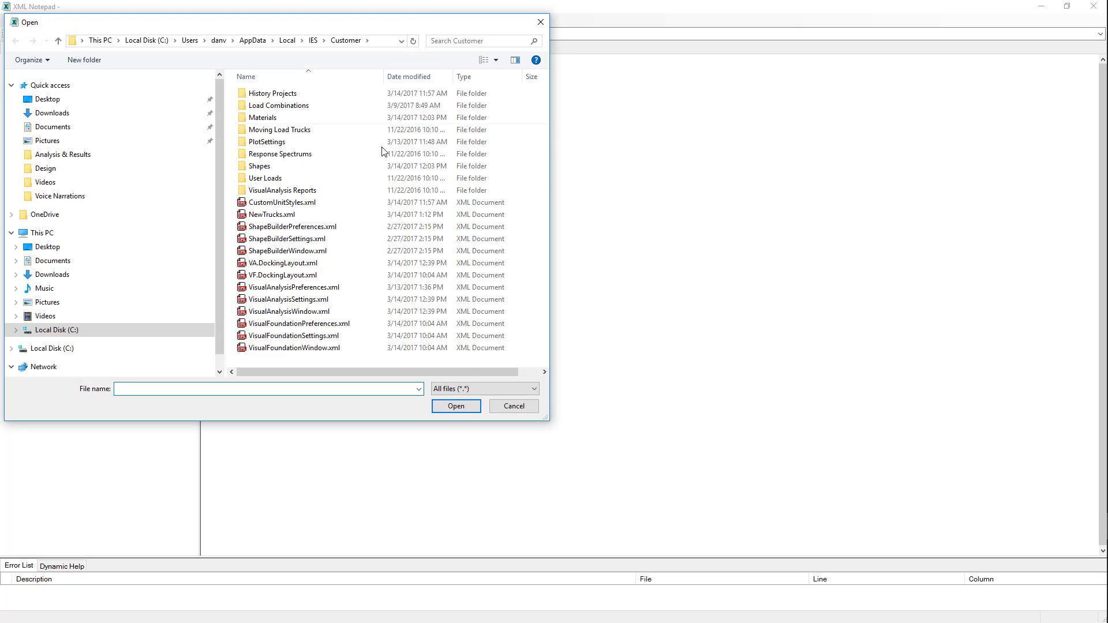
pyautogui.moveTo(336, 27); pyautogui.dragTo(397, 38)
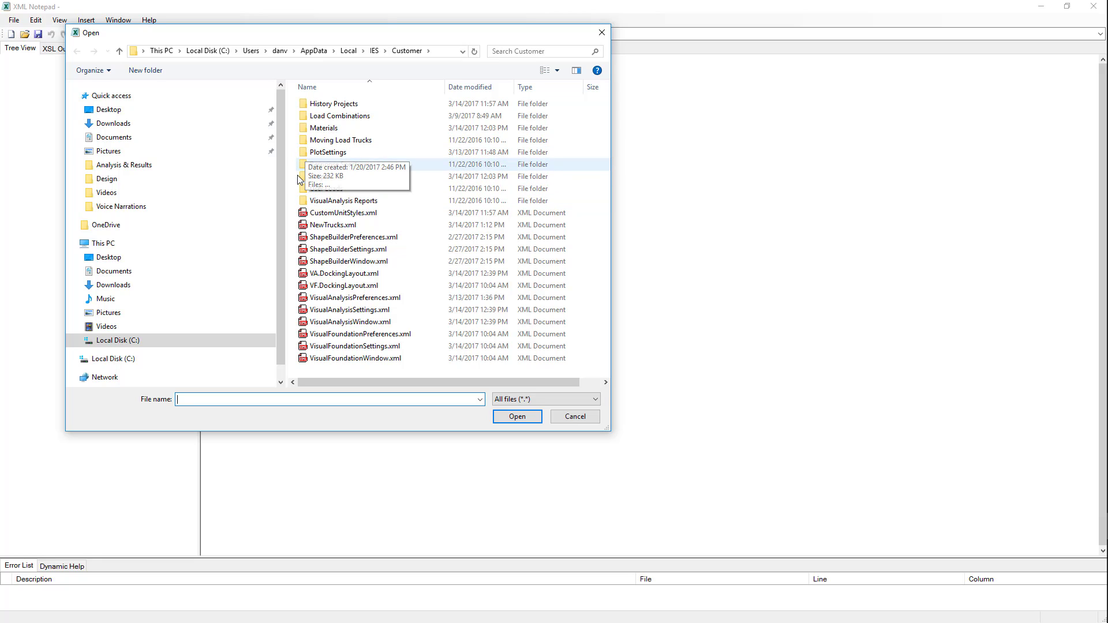
pyautogui.doubleClick(307, 141)
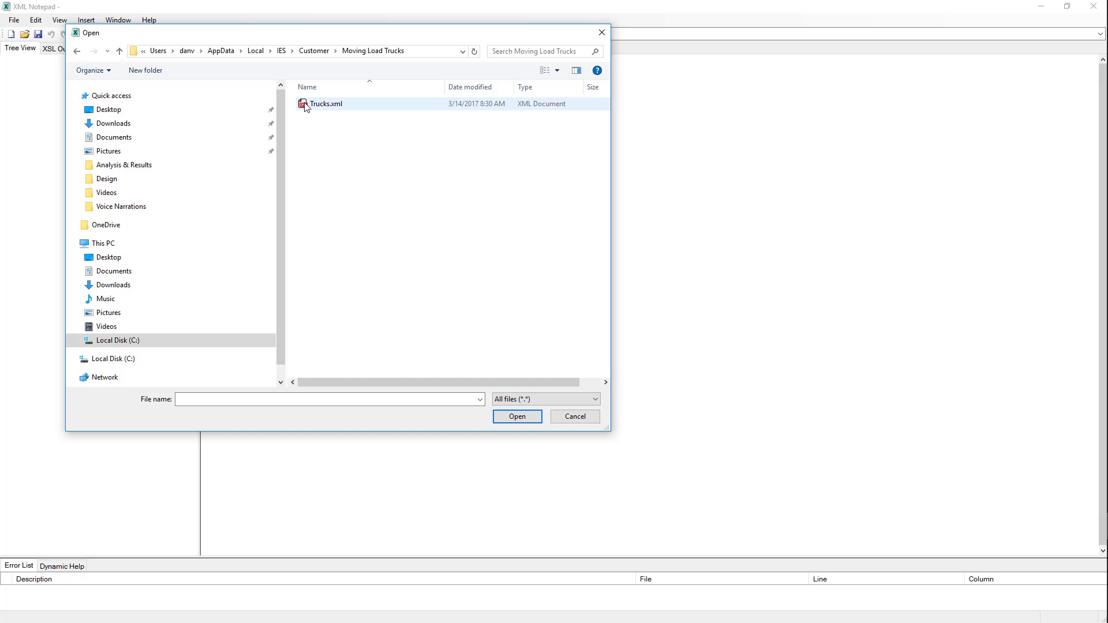
pyautogui.doubleClick(304, 106)
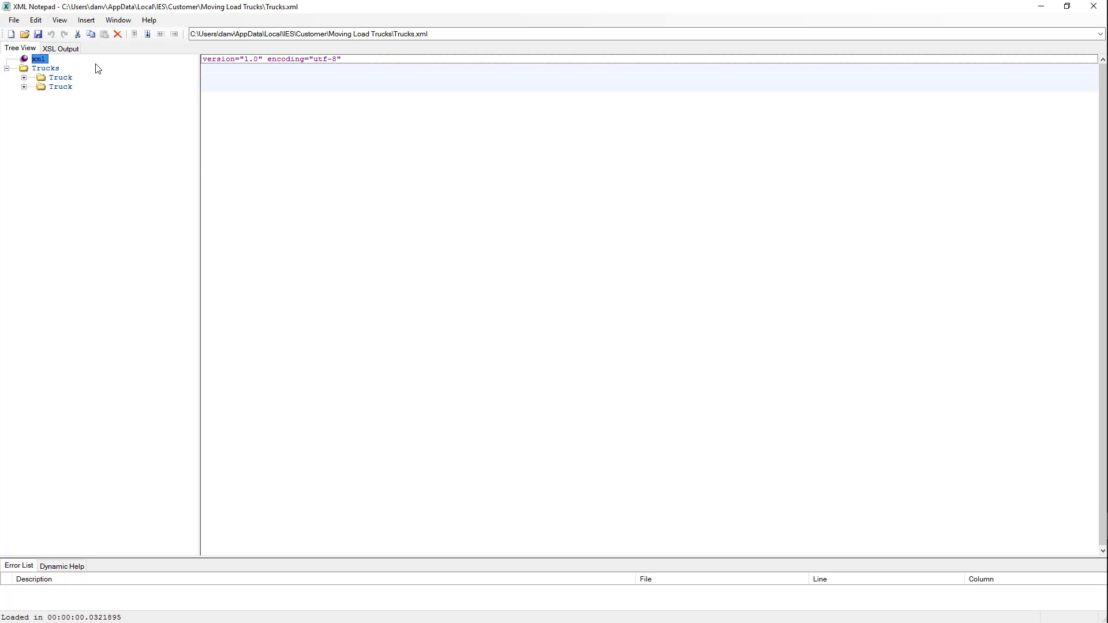
# Expand the first Truck and inspect its Name, LaneLoad, Type and Offset0 fields.
pyautogui.click(24, 77)
pyautogui.click(69, 88)
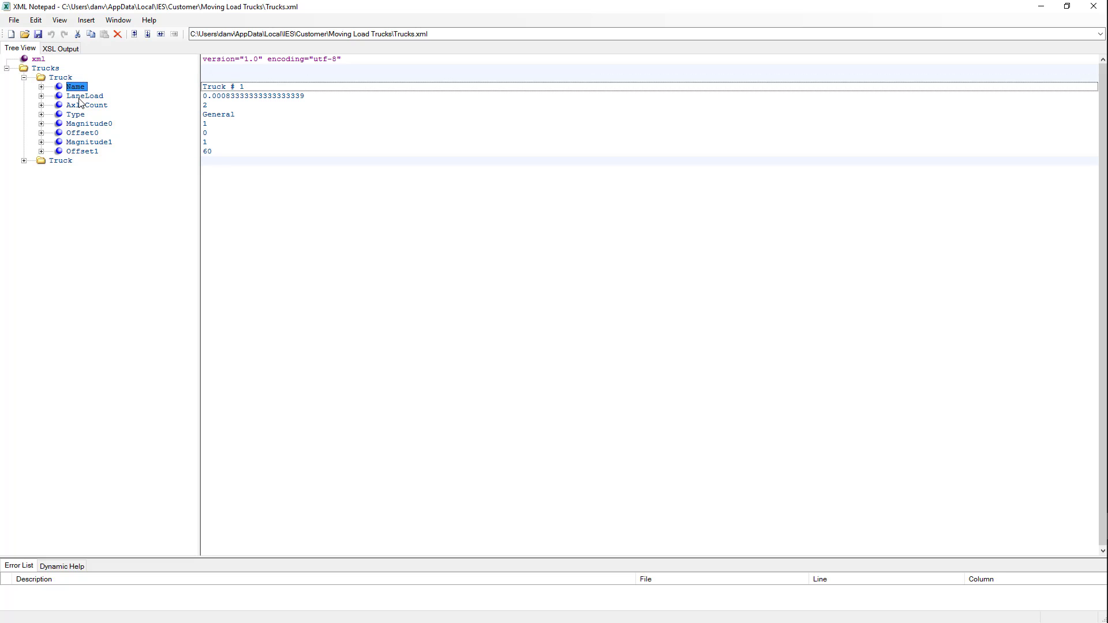
pyautogui.click(79, 97)
pyautogui.click(80, 115)
pyautogui.click(85, 137)
pyautogui.click(81, 115)
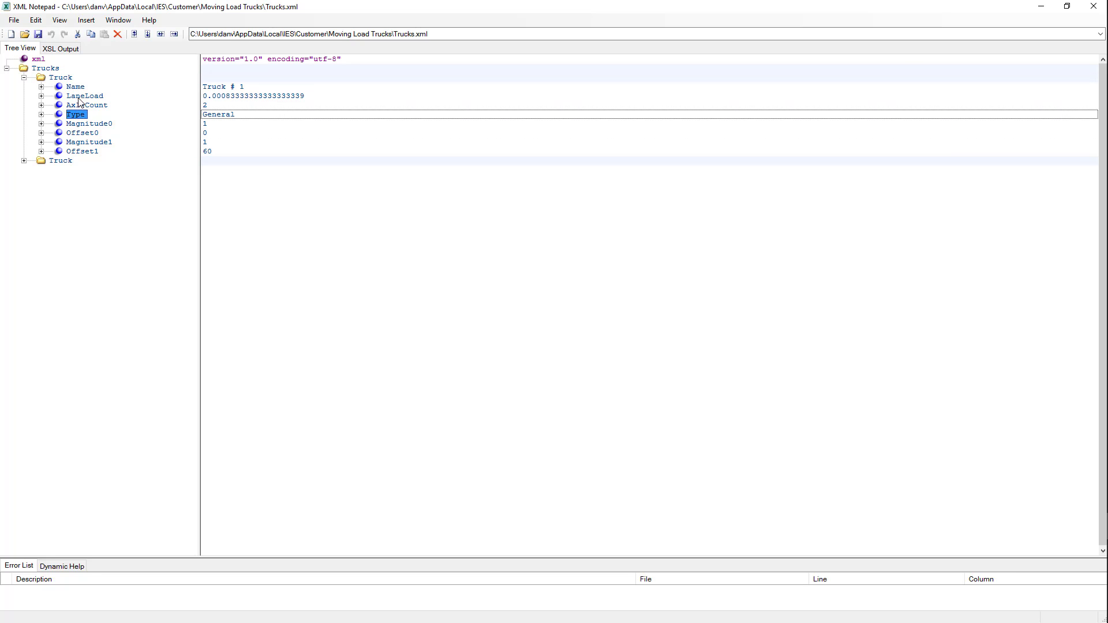
pyautogui.click(79, 98)
pyautogui.click(75, 89)
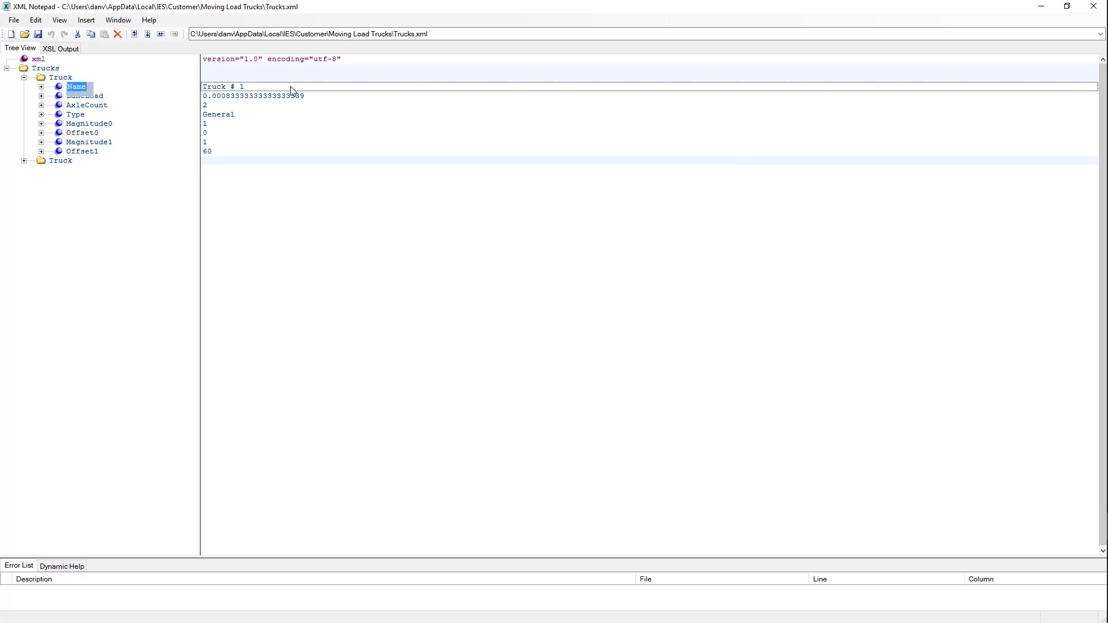
# Rename the first truck from 'Truck # 1' to 'My Truck' and collapse its node.
pyautogui.click(261, 87)
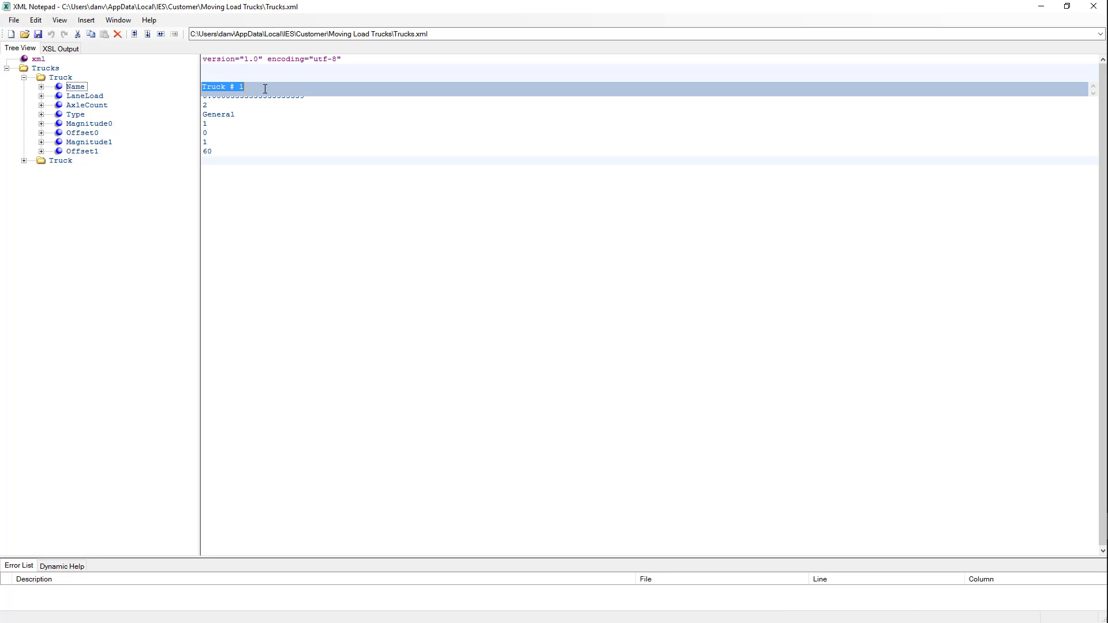
pyautogui.moveTo(265, 89); pyautogui.dragTo(181, 87)
pyautogui.write('My Truck')
pyautogui.click(72, 212)
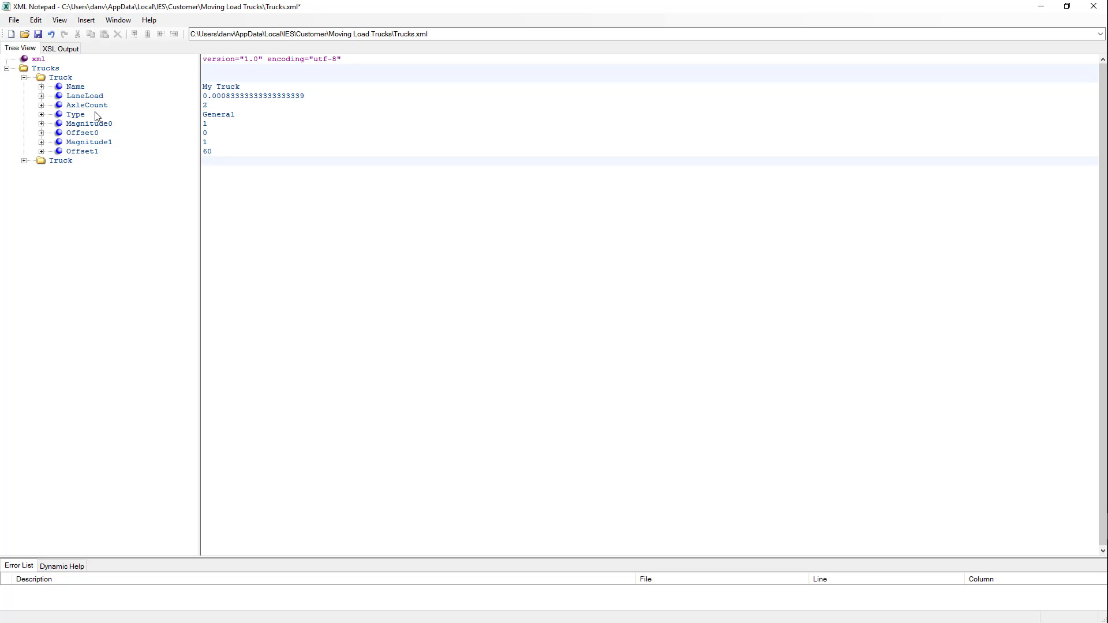
pyautogui.click(42, 80)
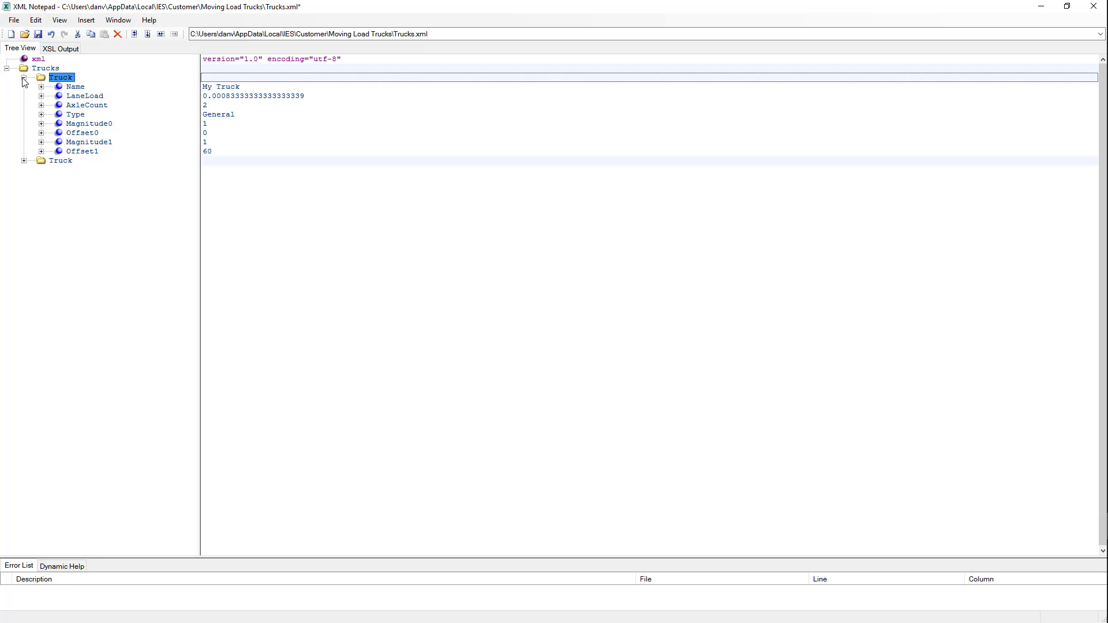
pyautogui.click(24, 78)
# Copy the My Truck entry and paste it under the Trucks root as a third Truck.
pyautogui.rightClick(68, 81)
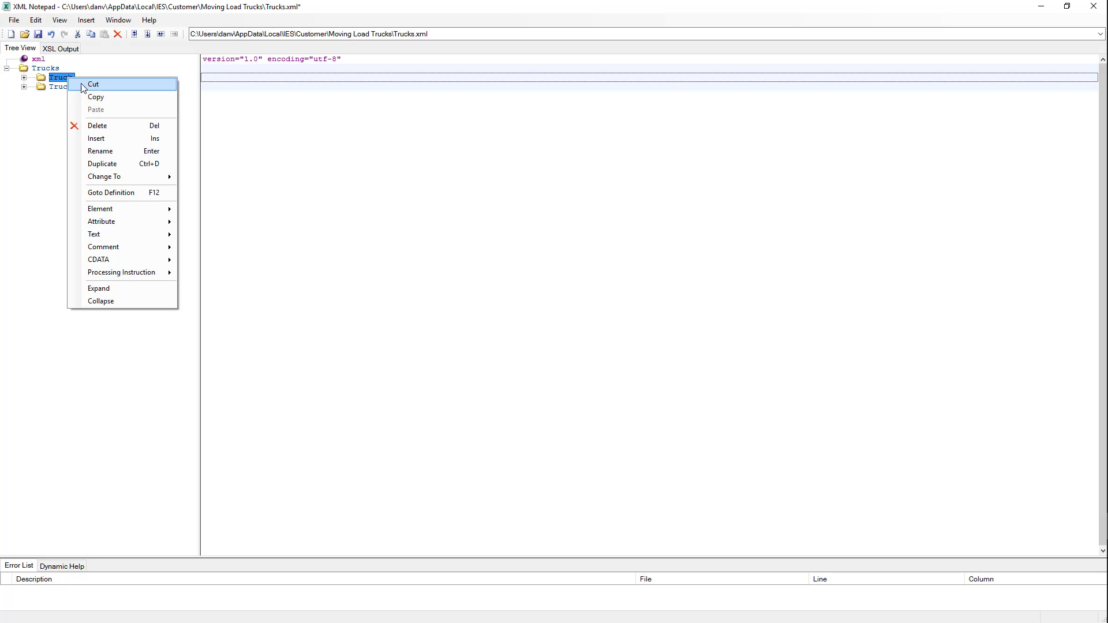
pyautogui.click(95, 98)
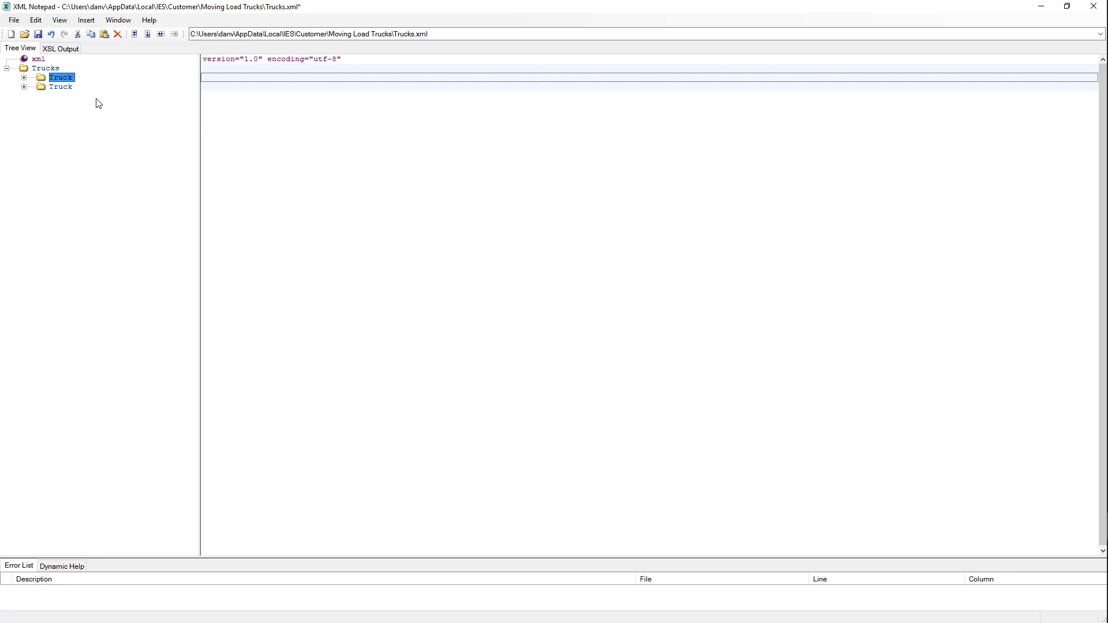
pyautogui.click(56, 69)
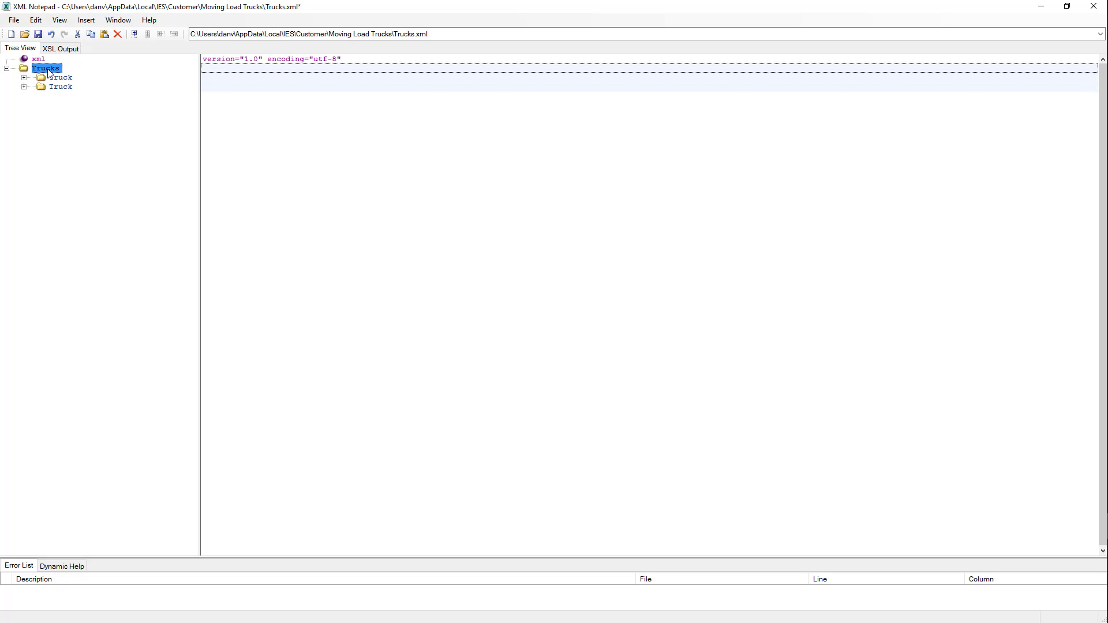
pyautogui.rightClick(48, 70)
pyautogui.click(77, 103)
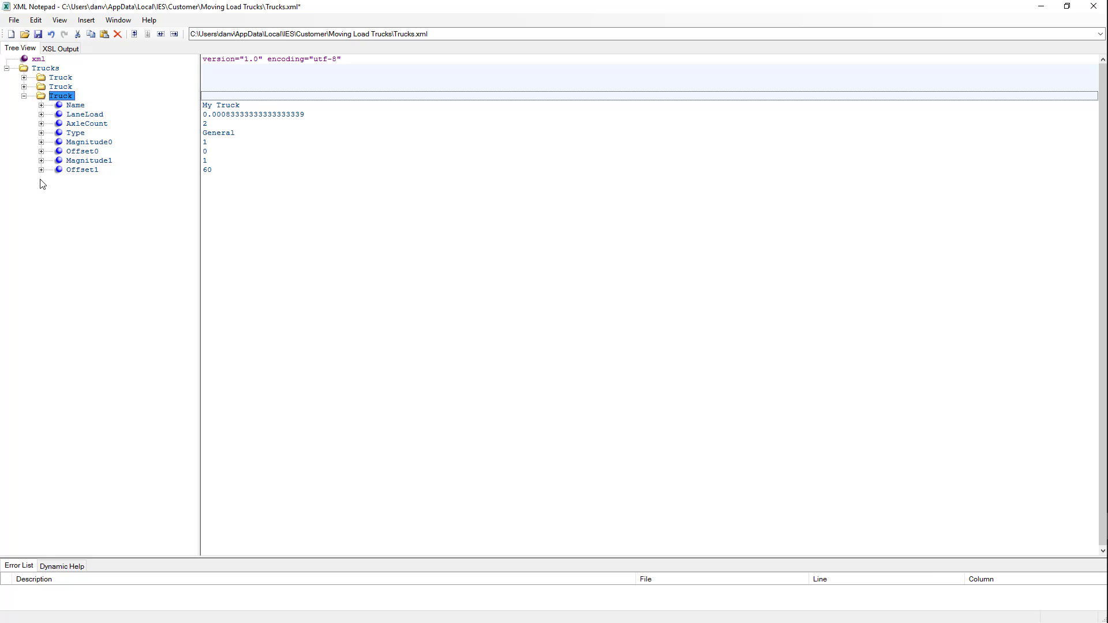
# Rename the copied truck to 'My New Truck' and set its AxleCount to 3.
pyautogui.click(270, 106)
pyautogui.click(270, 106)
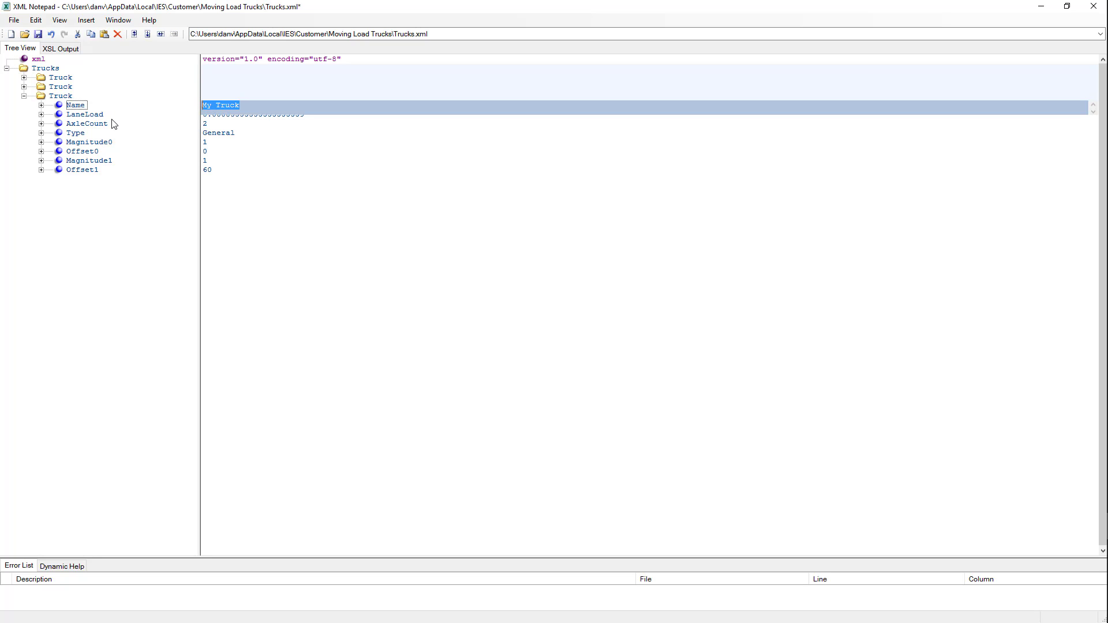
pyautogui.write('My')
pyautogui.click(288, 123)
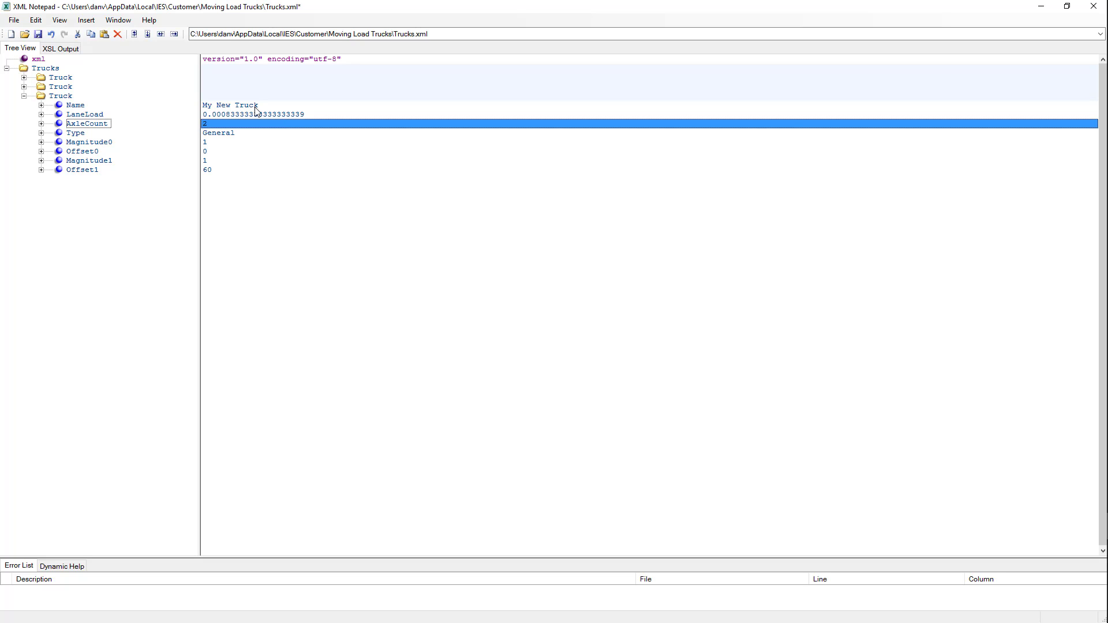
pyautogui.click(222, 123)
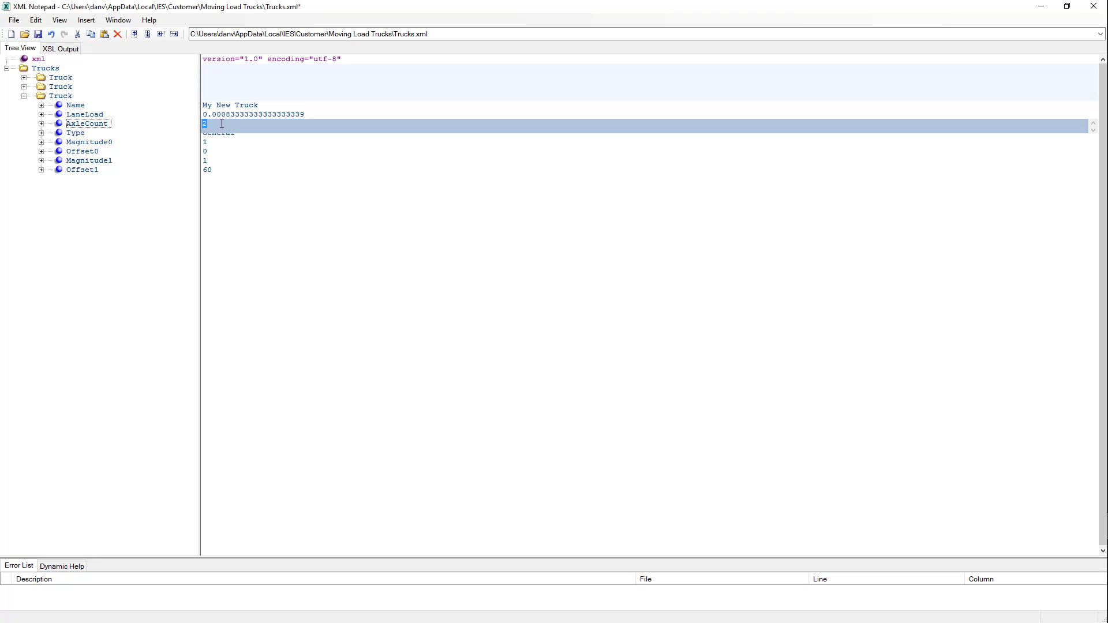
pyautogui.write('3')
pyautogui.click(243, 144)
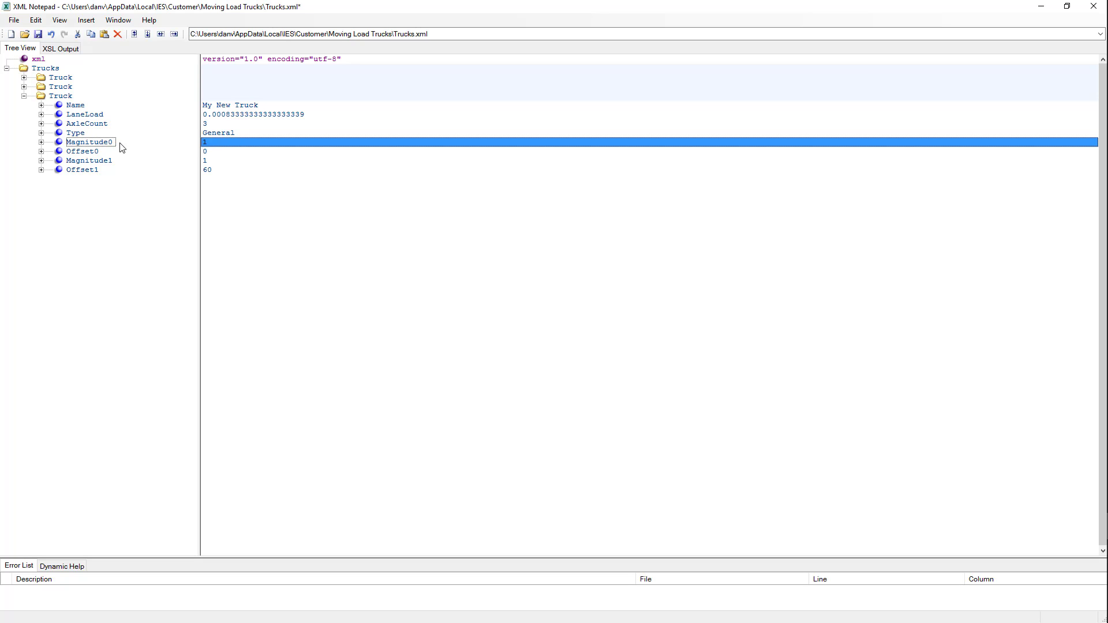
# Keep Magnitude1 at 2 and change Offset1 from 60 to 120.
pyautogui.click(208, 152)
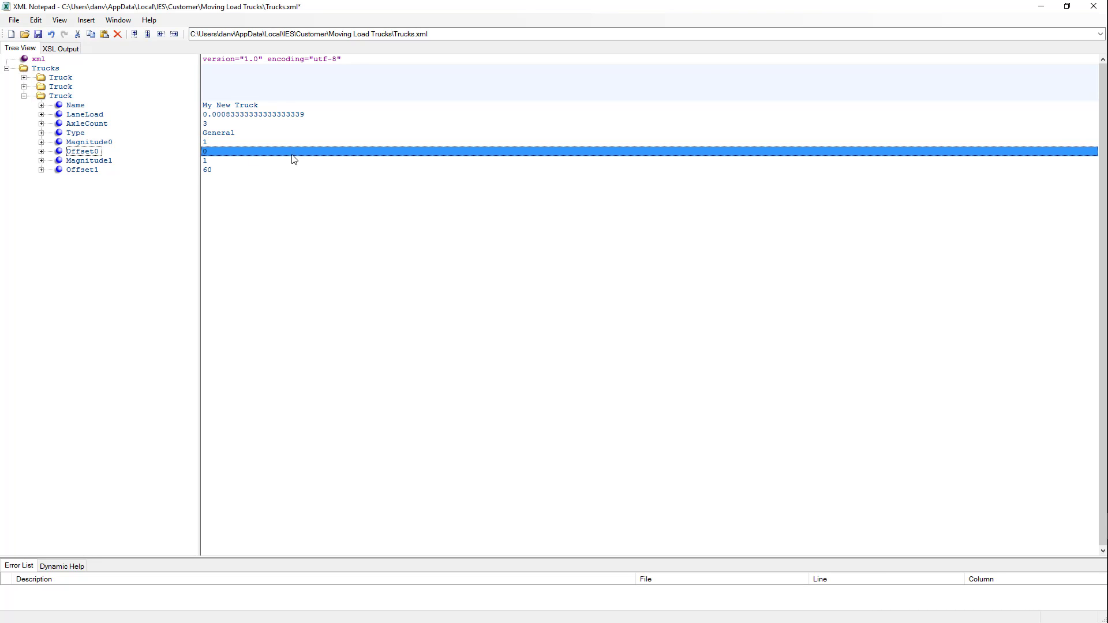
pyautogui.click(206, 161)
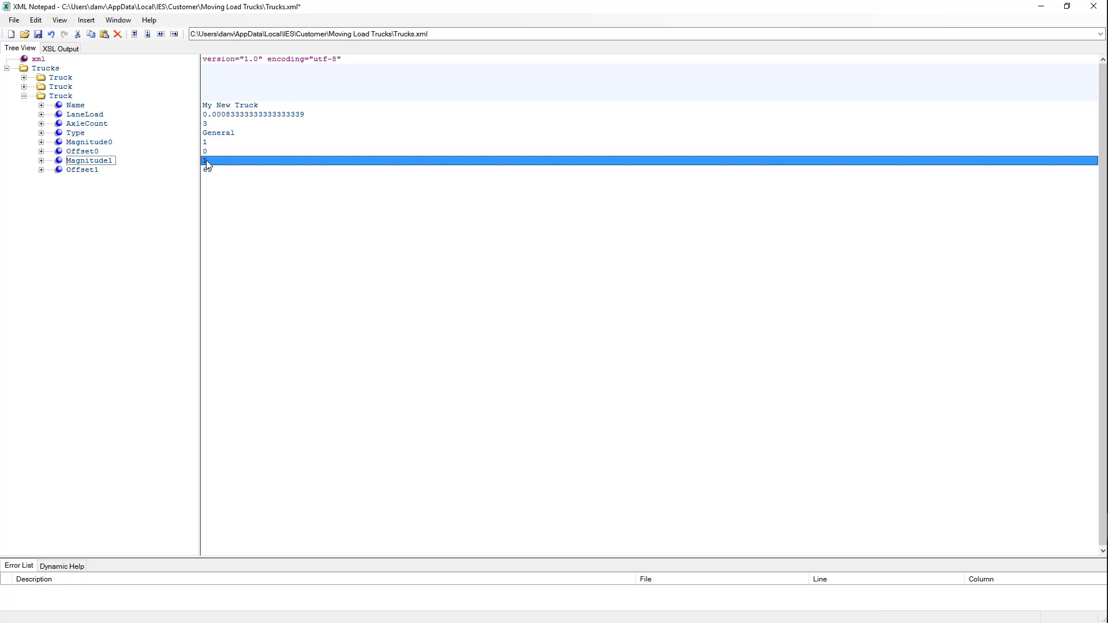
pyautogui.click(206, 160)
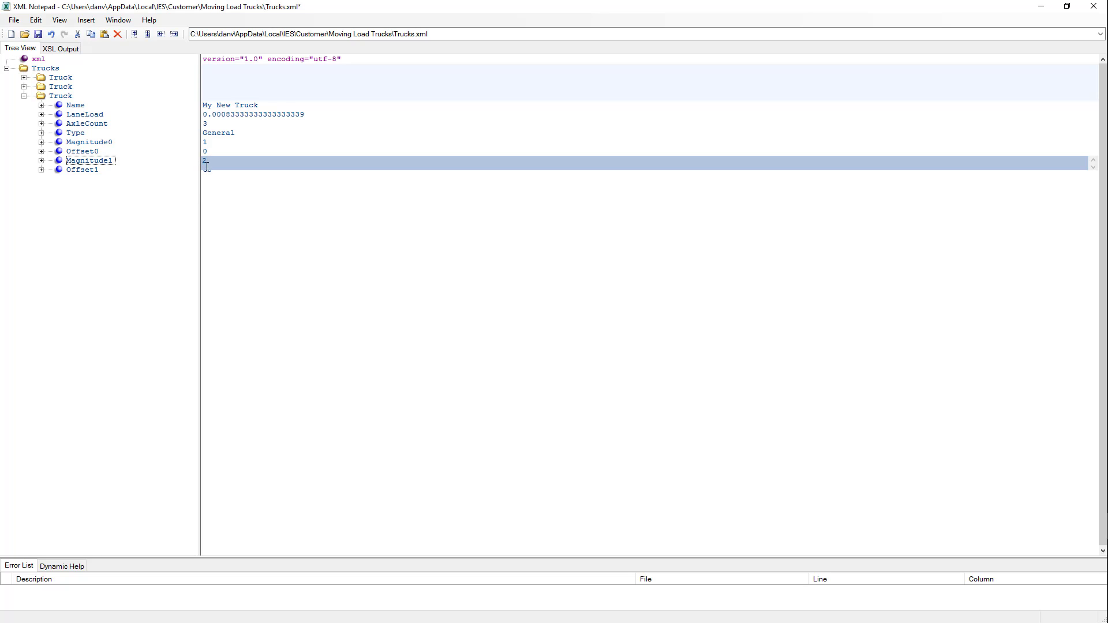
pyautogui.press('Return')
pyautogui.click(214, 168)
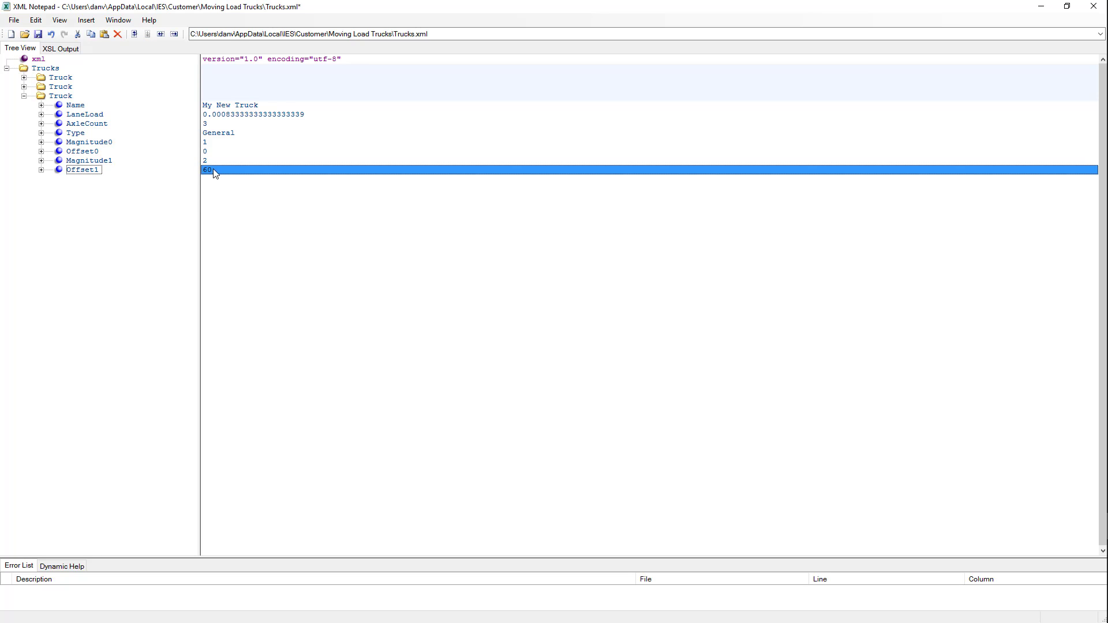
pyautogui.click(213, 168)
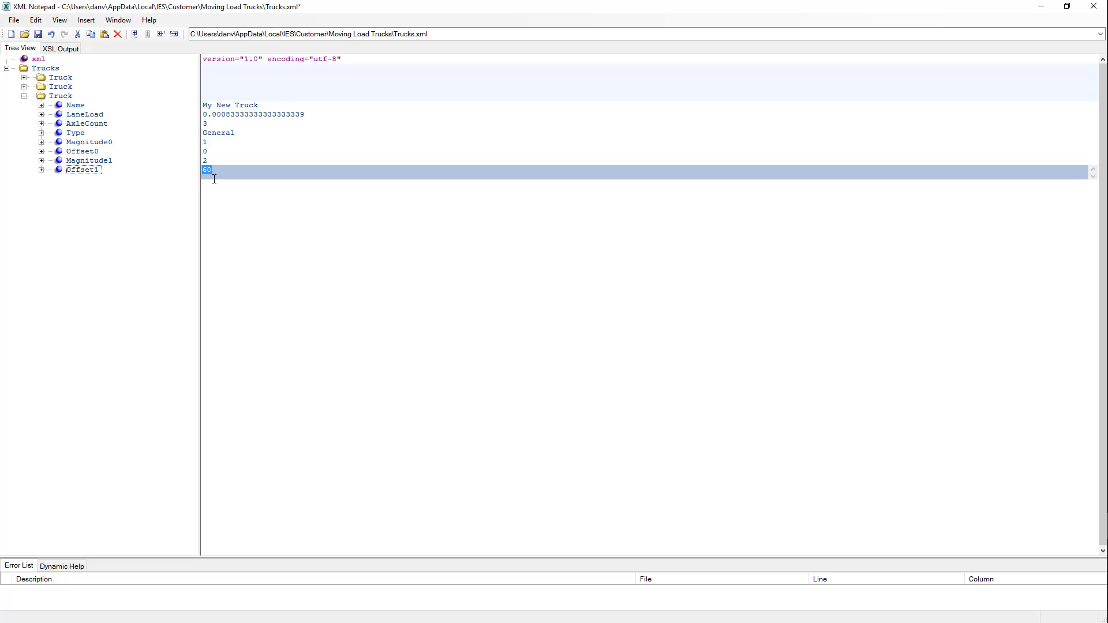
pyautogui.write('120')
pyautogui.press('Return')
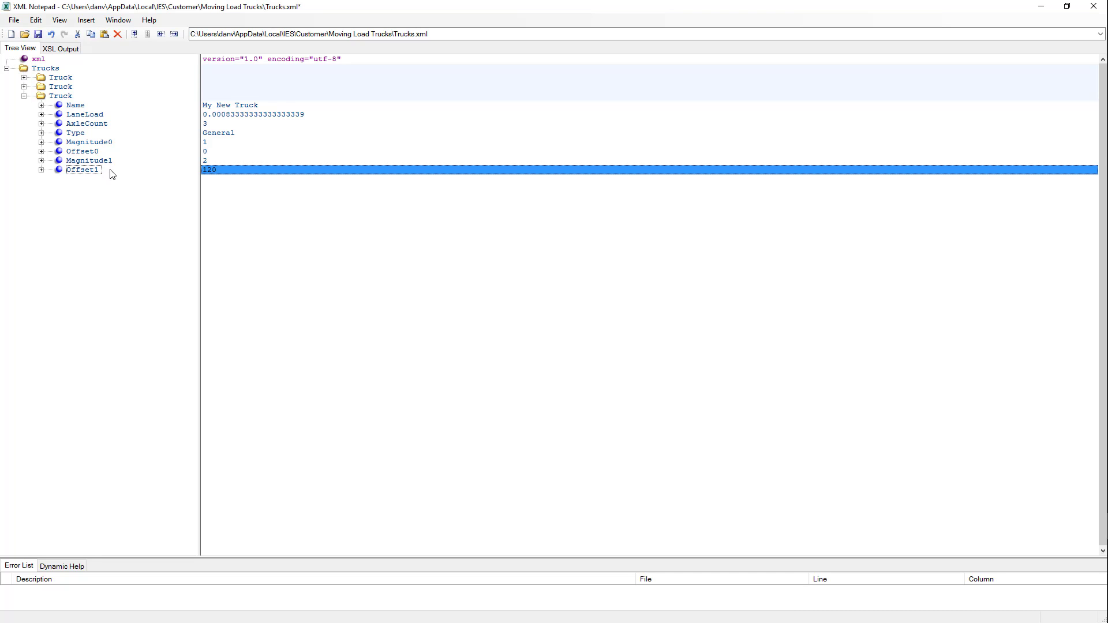
pyautogui.press('Tab')
# Add a child element named Magnitude2 to My New Truck with value 10.
pyautogui.click(58, 95)
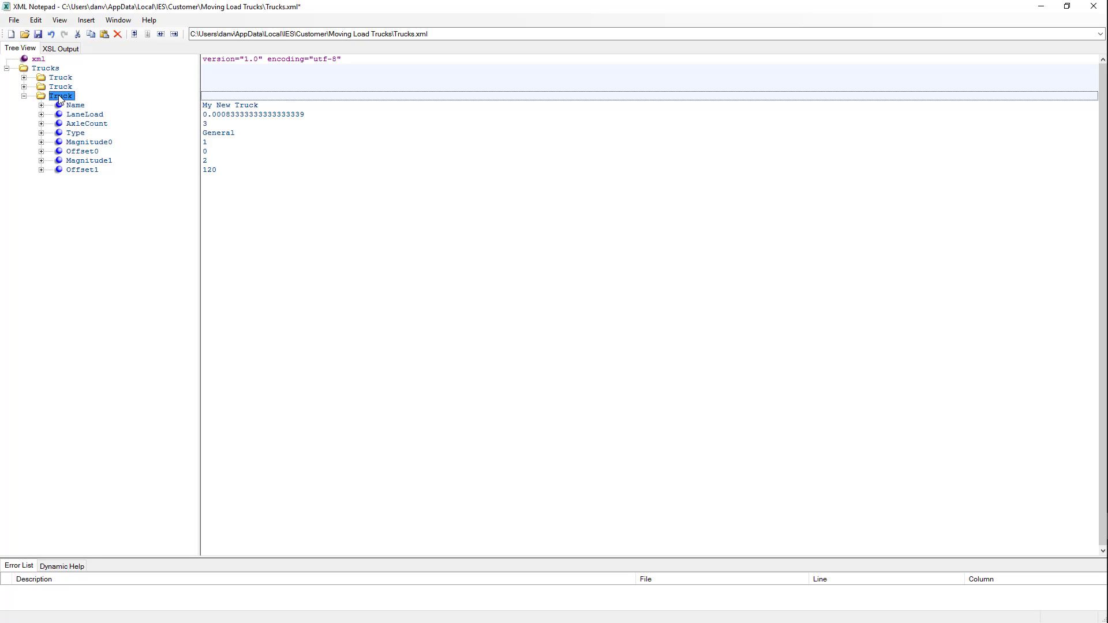
pyautogui.rightClick(62, 99)
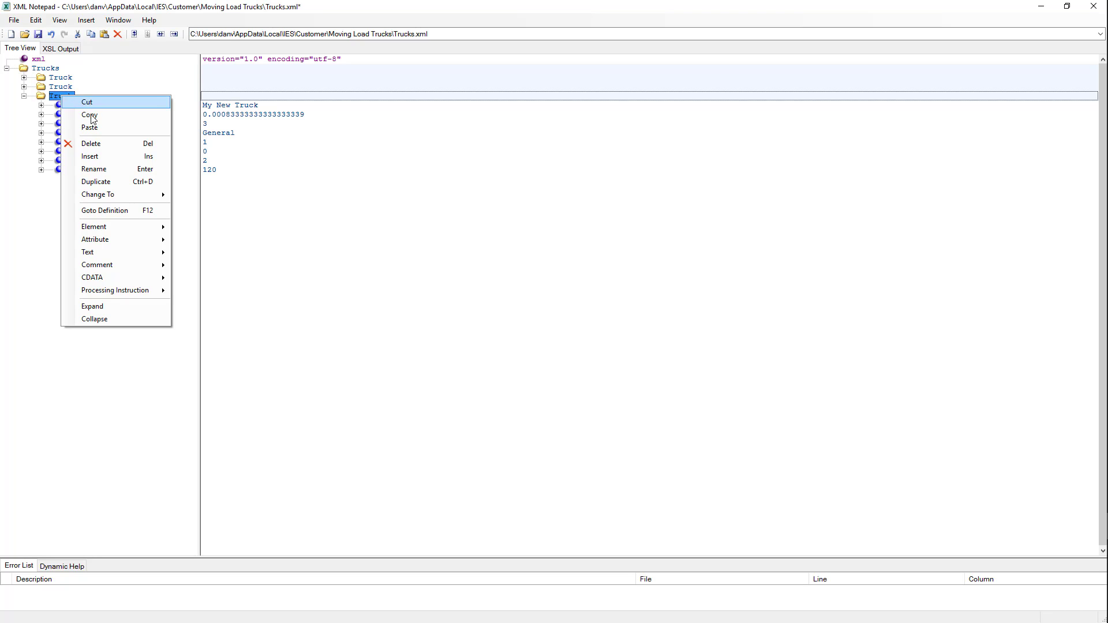
pyautogui.moveTo(113, 228)
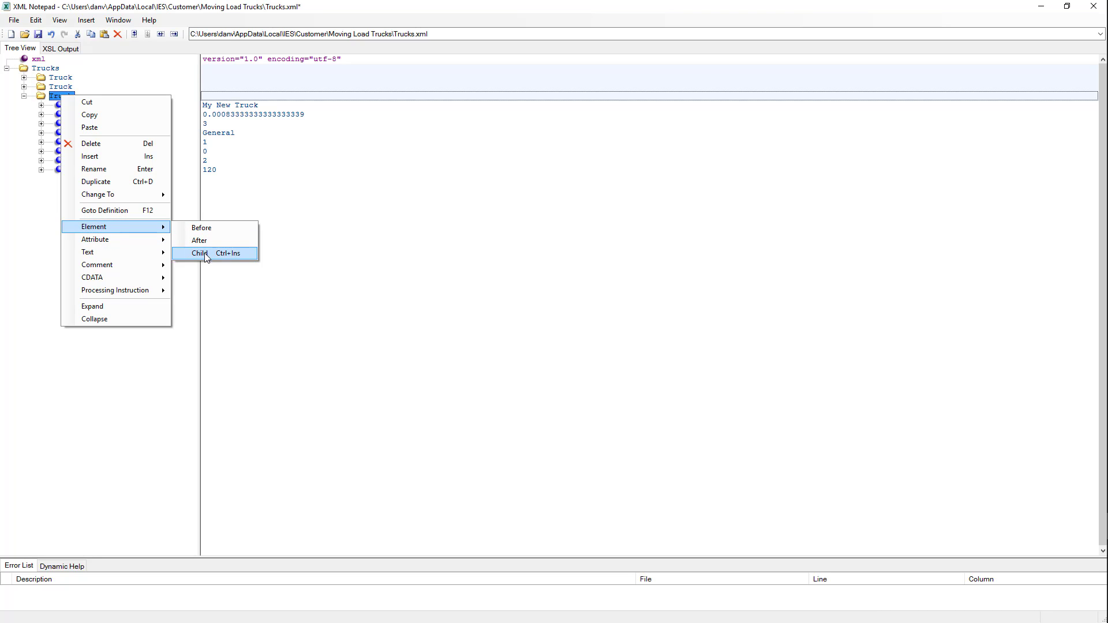
pyautogui.click(204, 253)
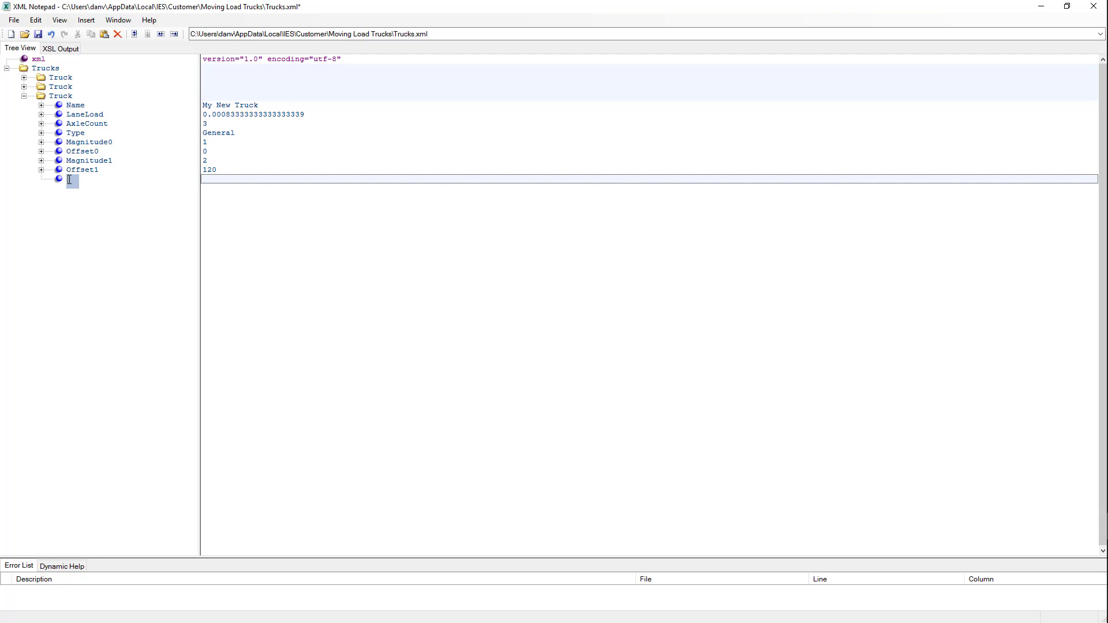
pyautogui.write('Magnitude2')
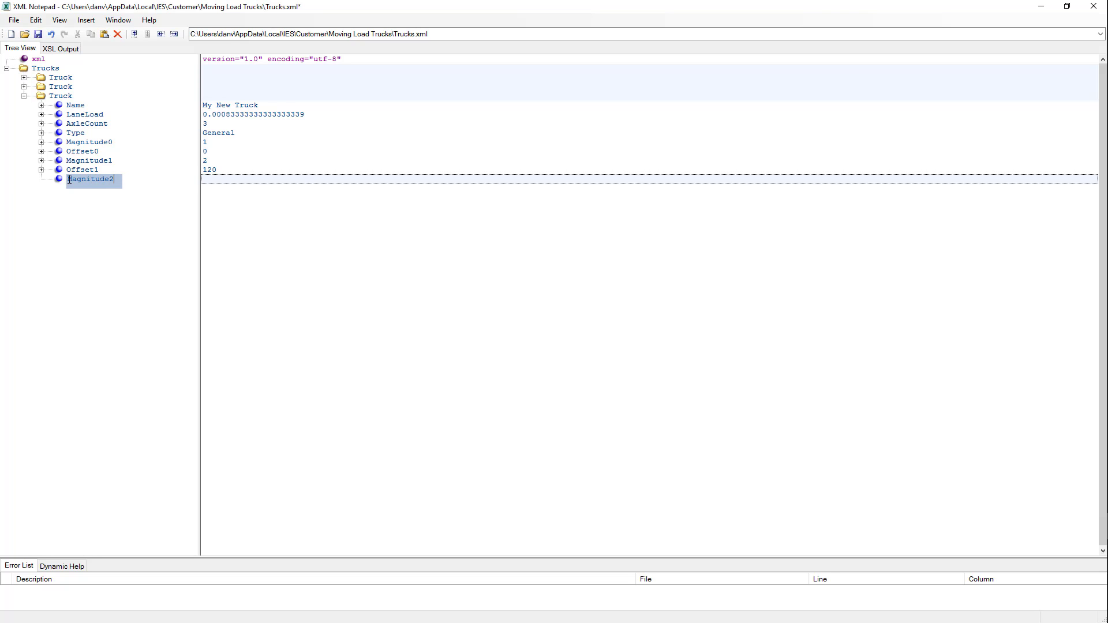
pyautogui.click(221, 181)
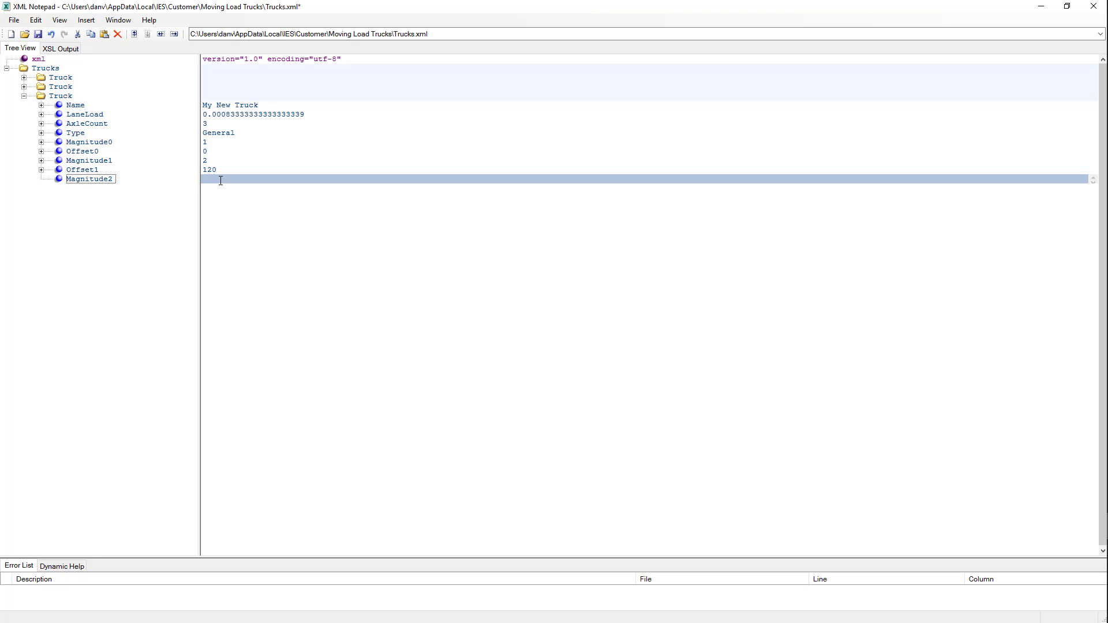
pyautogui.write('10')
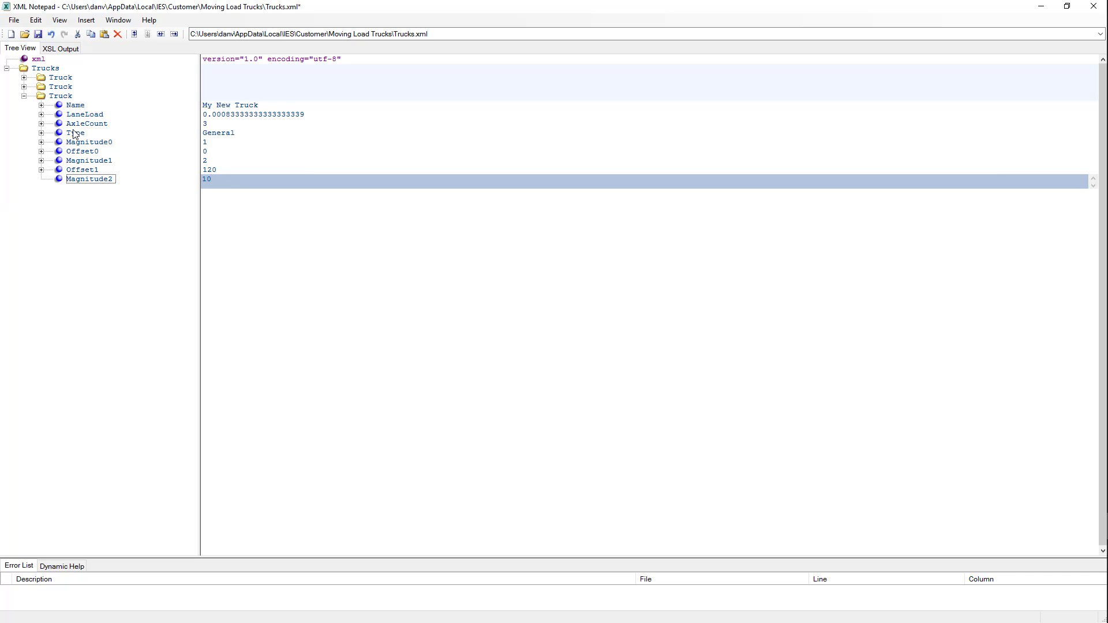
pyautogui.click(64, 98)
# Add a child element named Offset2 to My New Truck with value 240.
pyautogui.rightClick(63, 101)
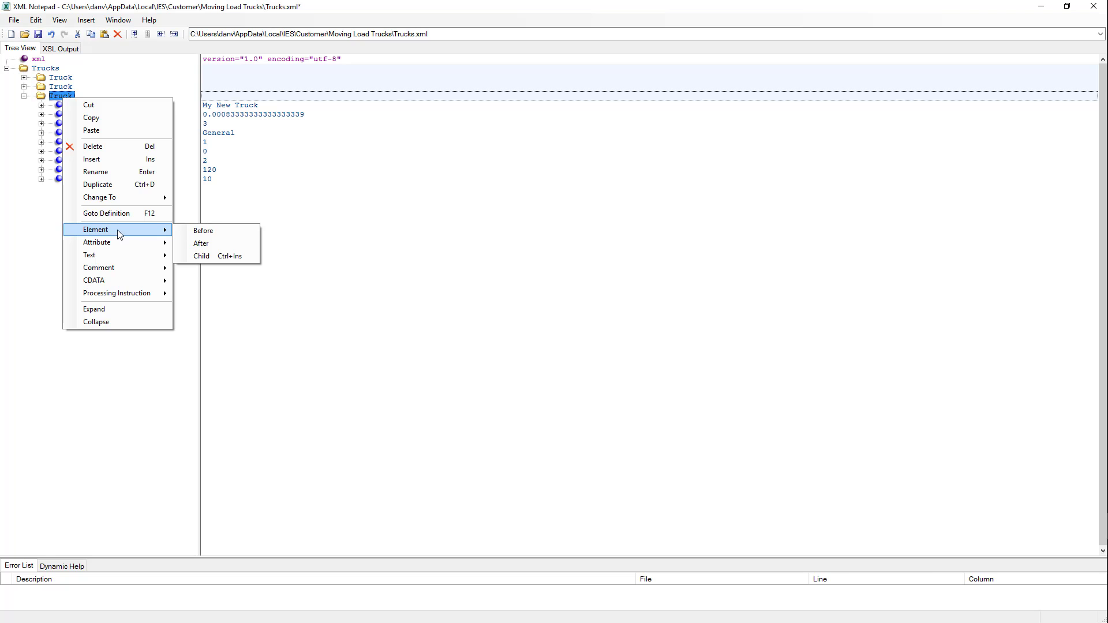
pyautogui.click(202, 255)
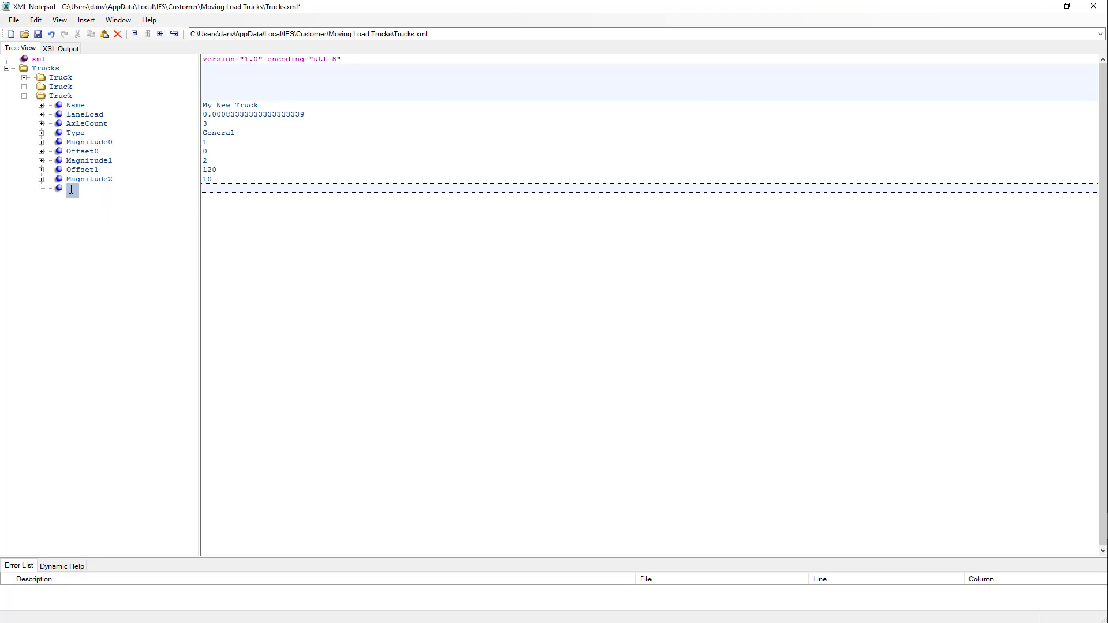
pyautogui.write('Offset2')
pyautogui.click(59, 188)
pyautogui.click(215, 189)
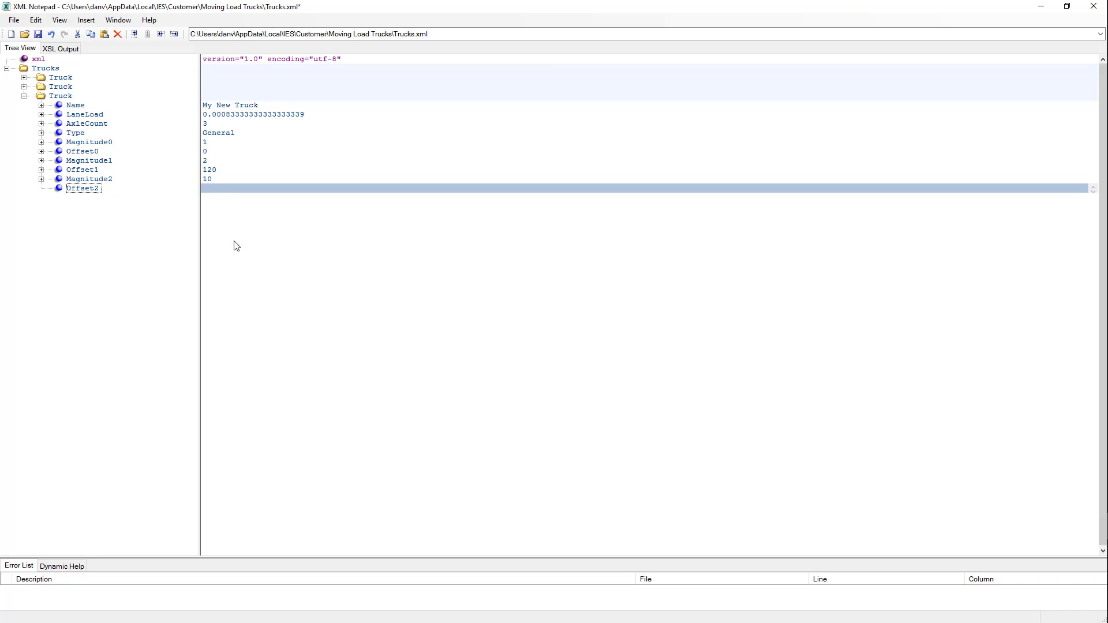
pyautogui.write('240')
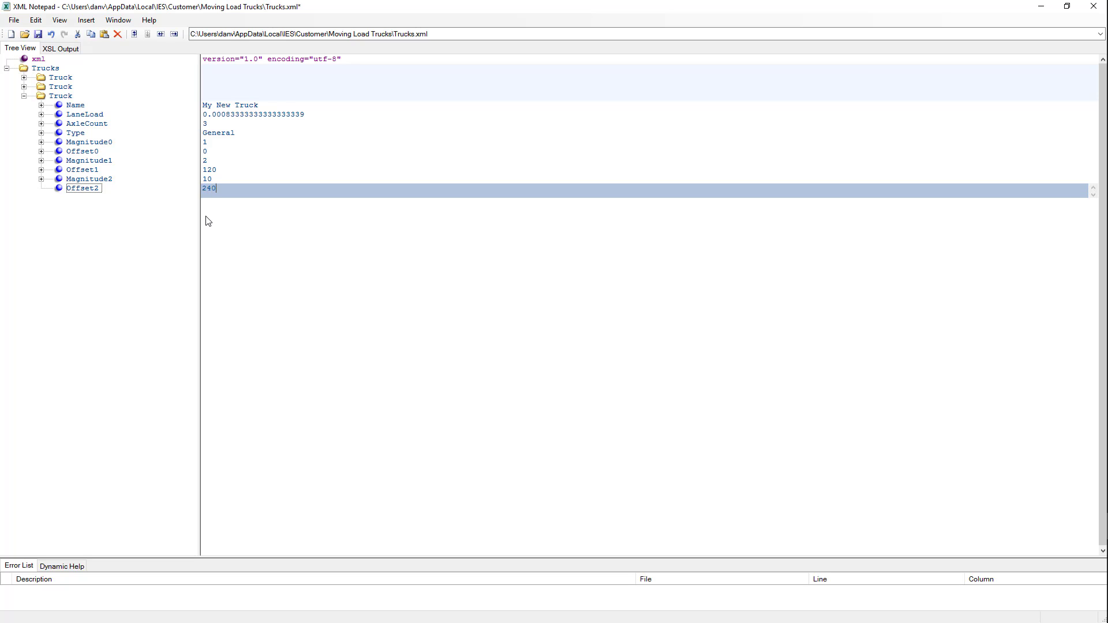
pyautogui.press('Return')
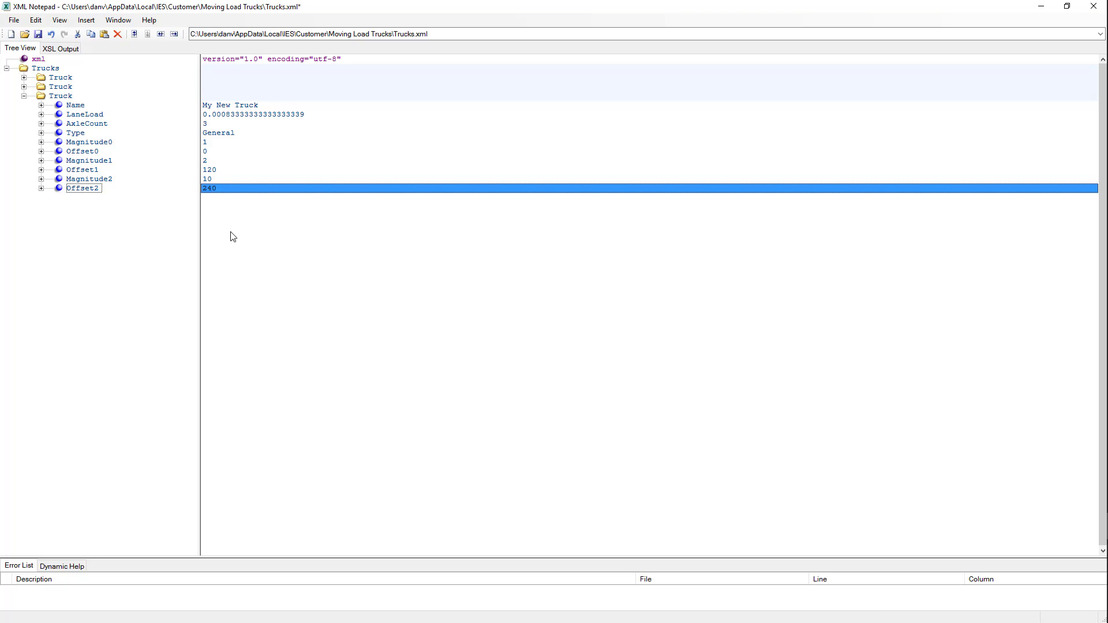
pyautogui.click(11, 20)
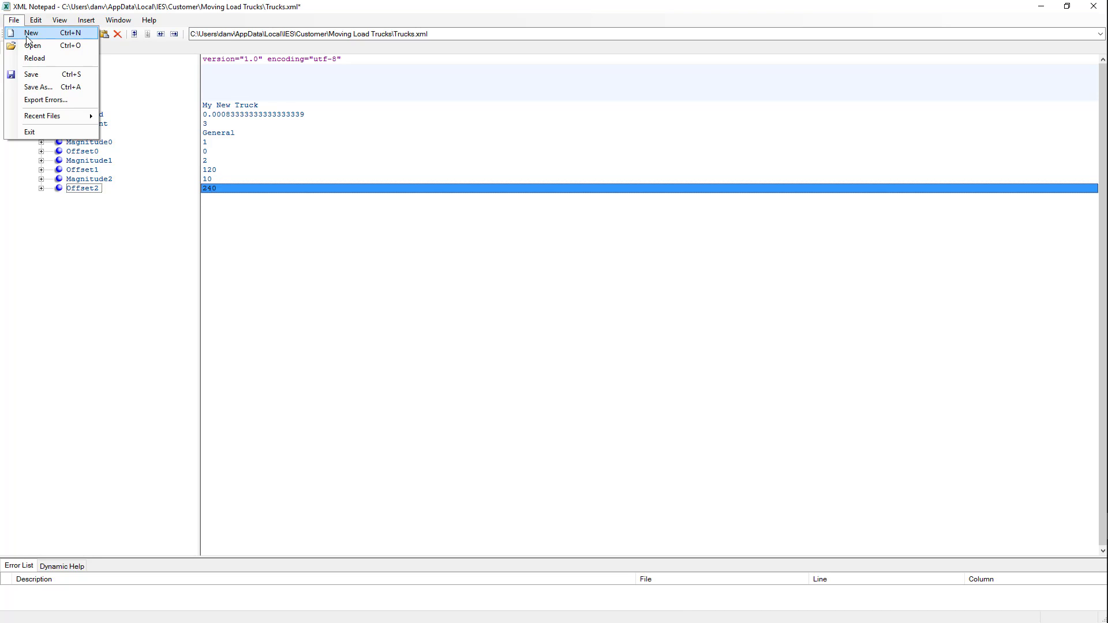
# Save Trucks.xml and close XML Notepad.
pyautogui.click(32, 75)
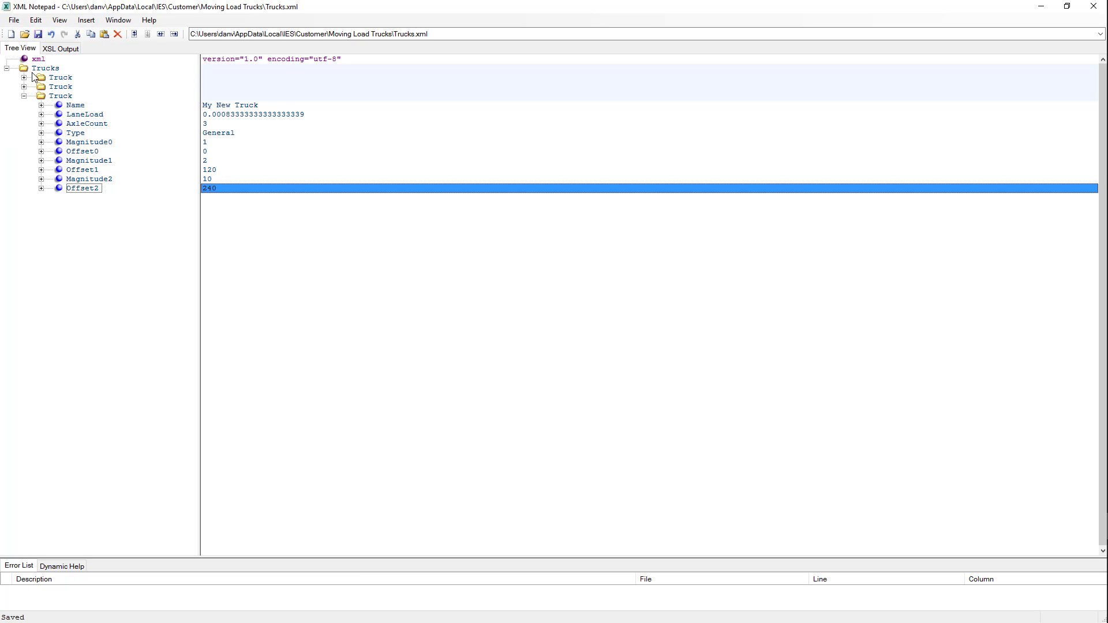
pyautogui.click(1093, 8)
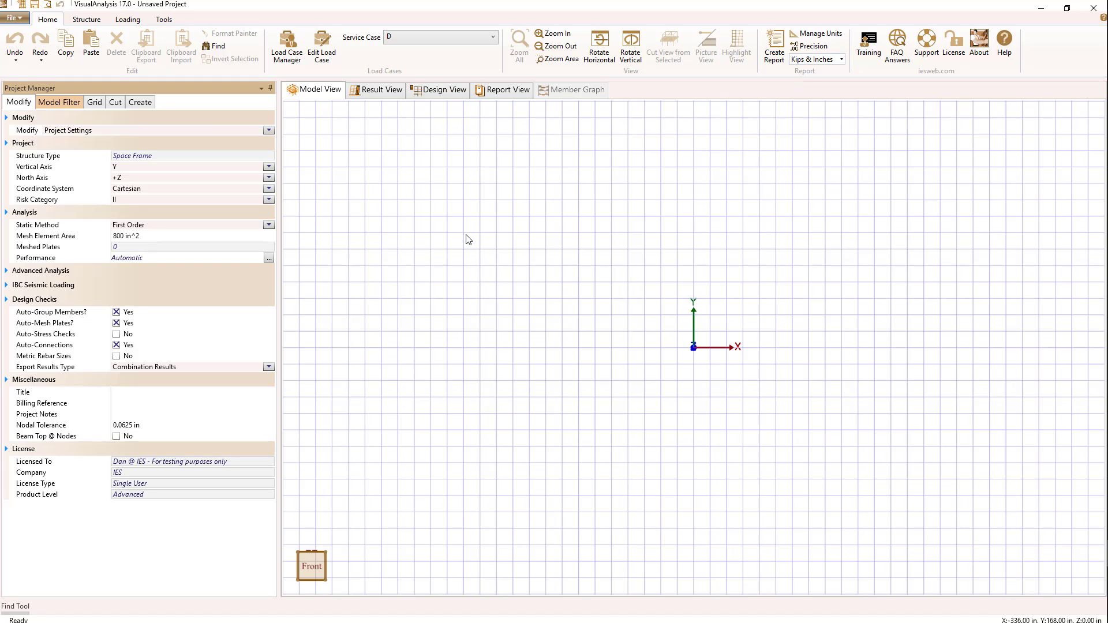
# Draw one horizontal member across the grid and open the Load Case Manager.
pyautogui.moveTo(466, 235)
pyautogui.mouseDown()
pyautogui.moveTo(1027, 325)
pyautogui.moveTo(1051, 248)
pyautogui.moveTo(1038, 232)
pyautogui.mouseUp()
pyautogui.click(554, 296)
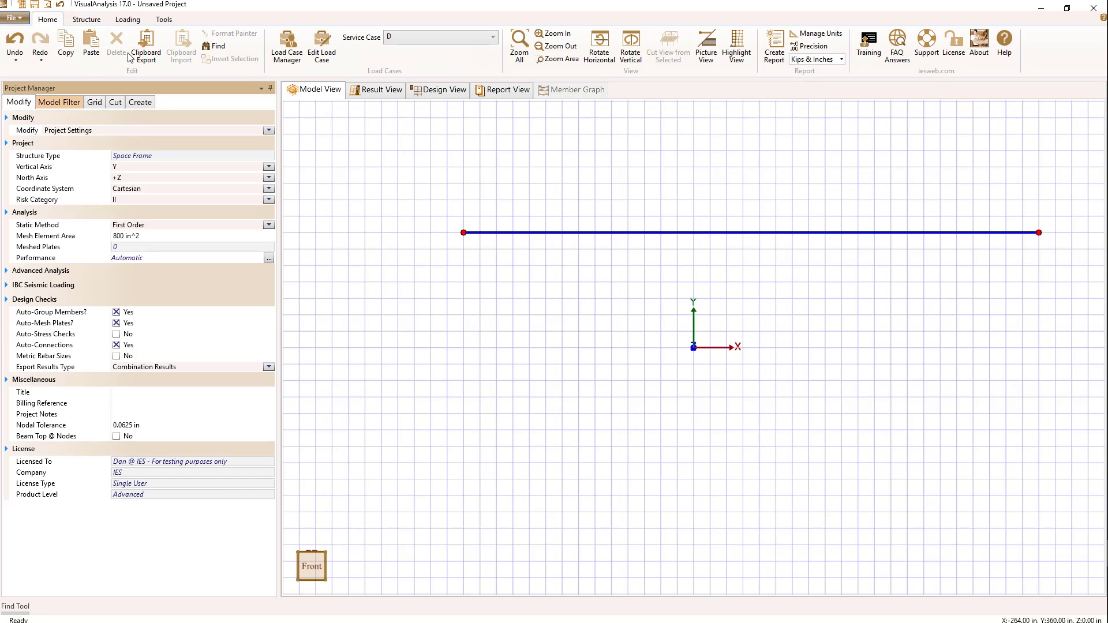
pyautogui.click(288, 50)
# Create a new moving load case under Advanced Cases using My New Truck.
pyautogui.click(476, 153)
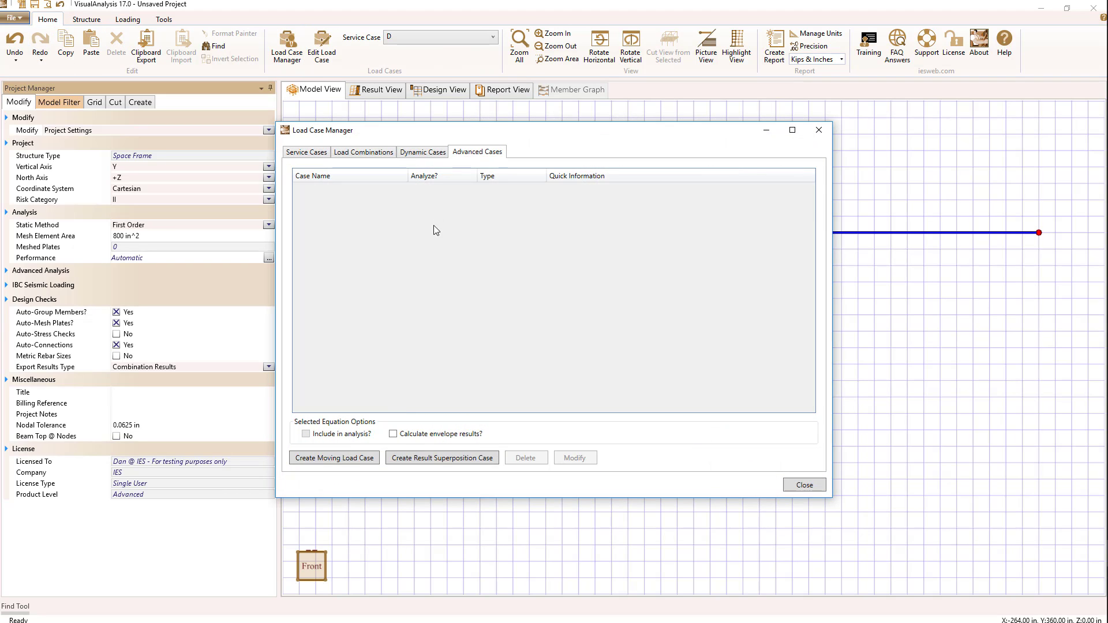
pyautogui.click(349, 460)
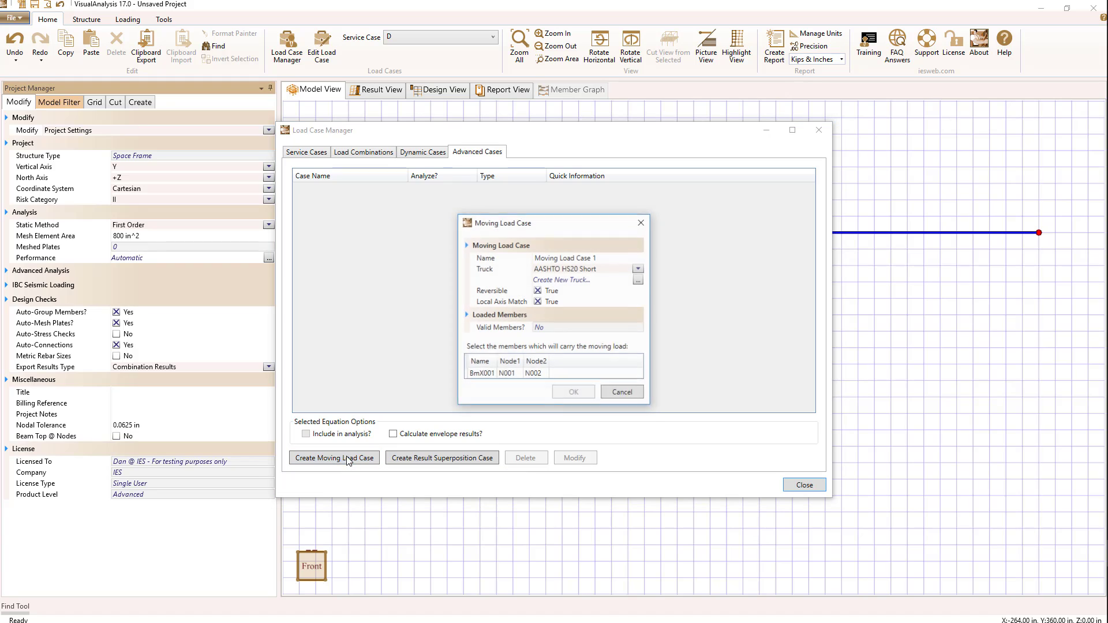
pyautogui.click(638, 269)
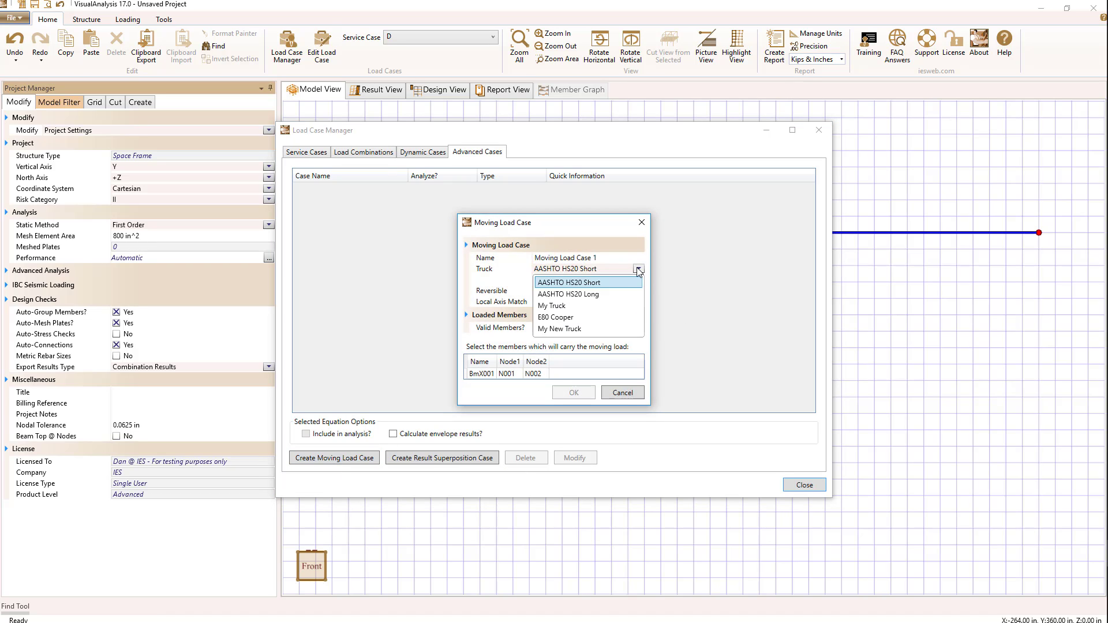
pyautogui.click(544, 330)
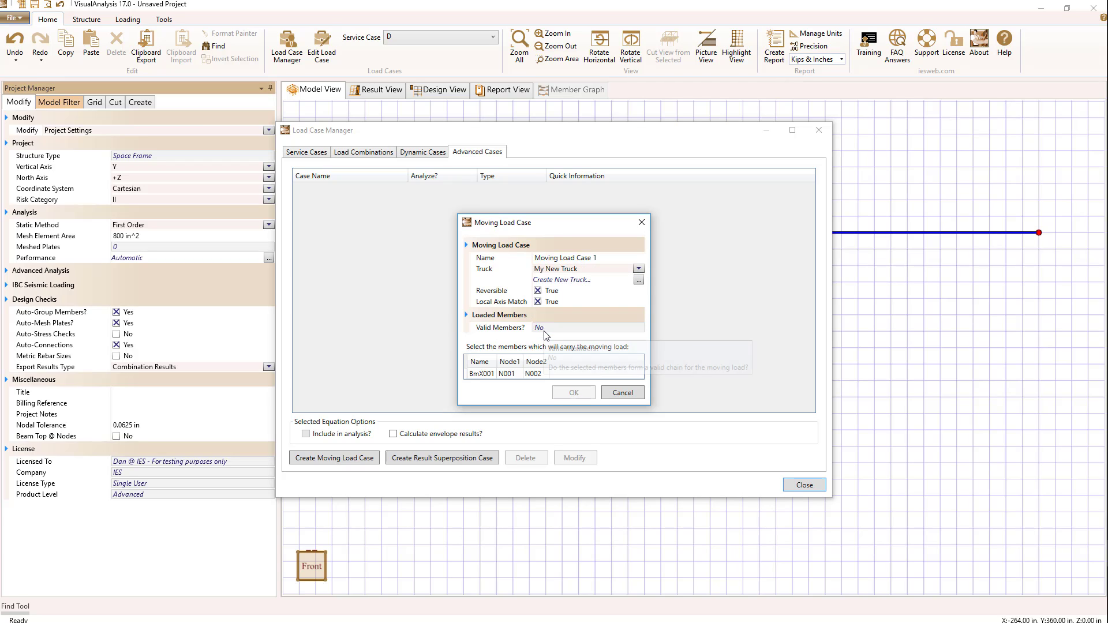
# Check My New Truck's axle loads at 0, 120 and 240 in, then cancel the moving load case.
pyautogui.click(638, 281)
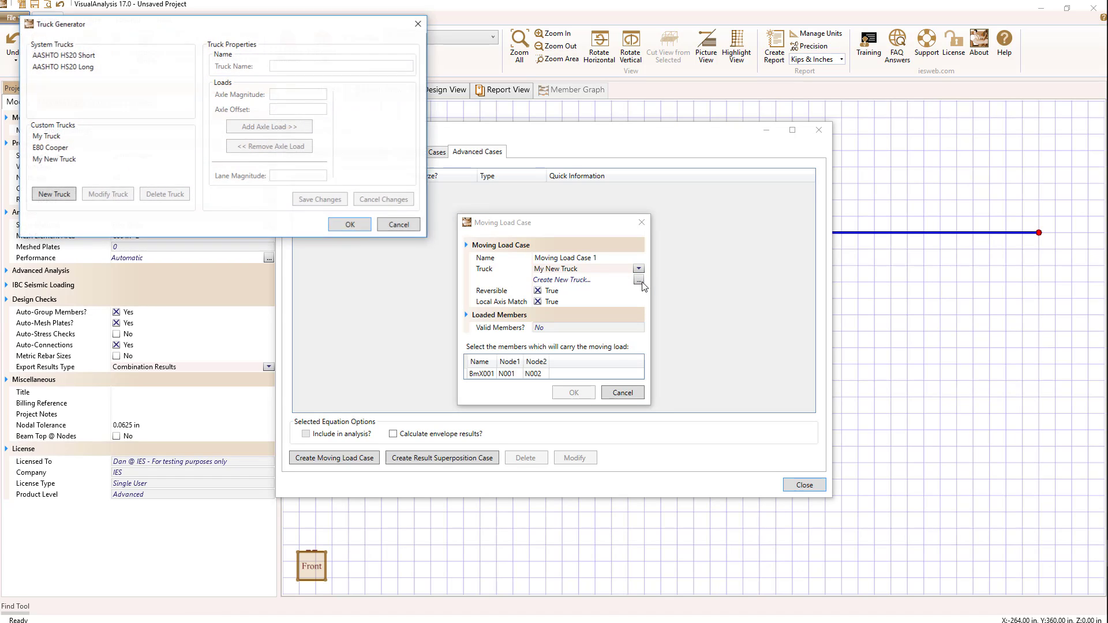
pyautogui.moveTo(162, 25); pyautogui.dragTo(703, 64)
pyautogui.click(599, 201)
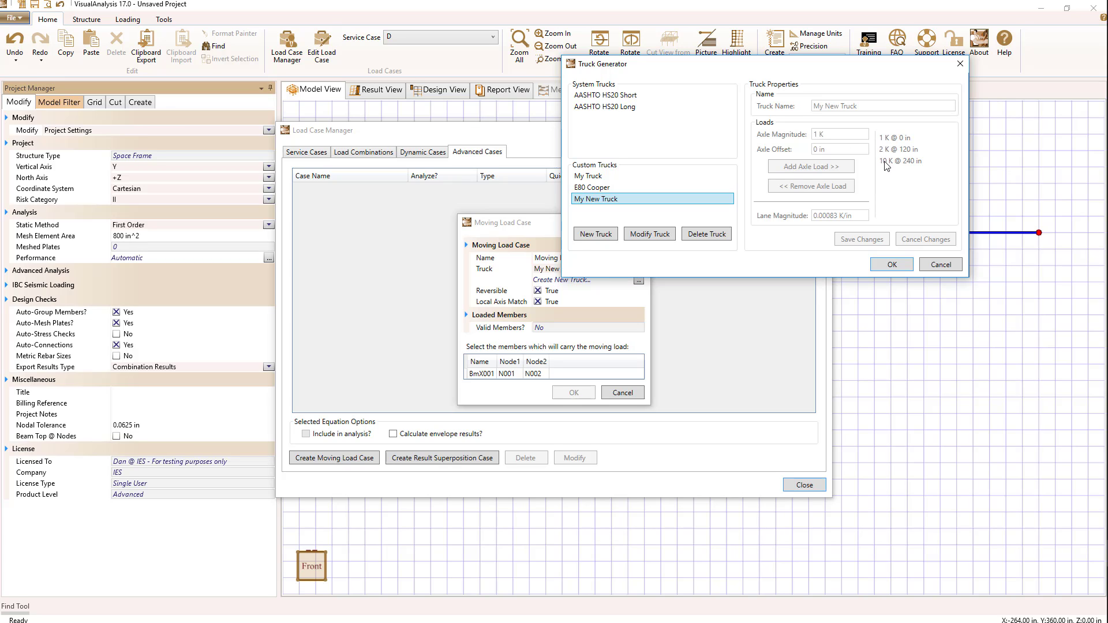
pyautogui.click(891, 264)
pyautogui.click(630, 397)
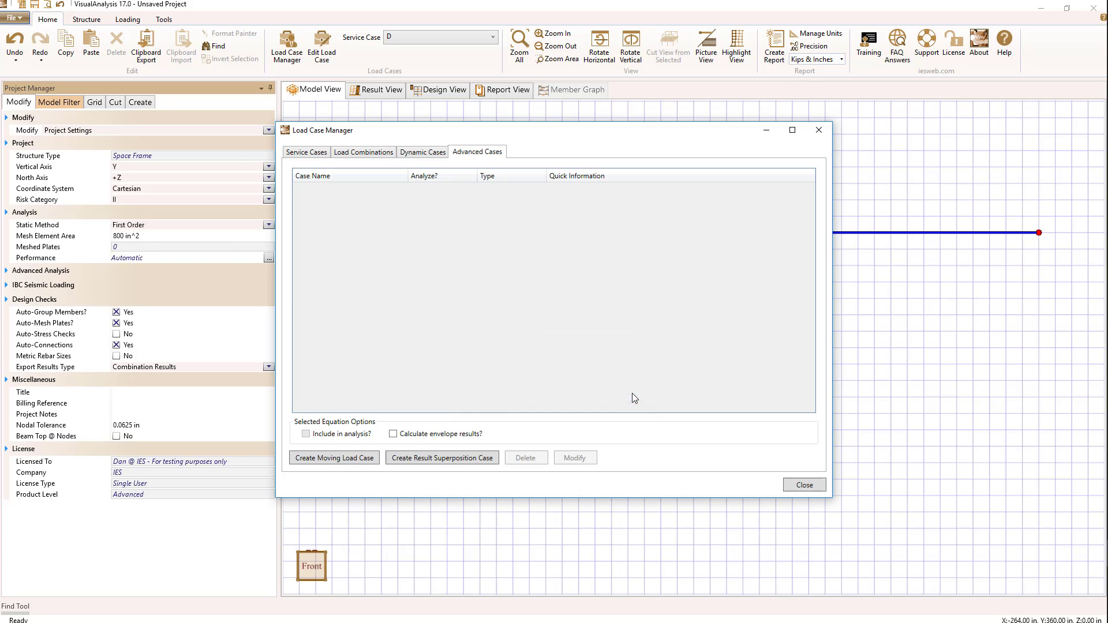